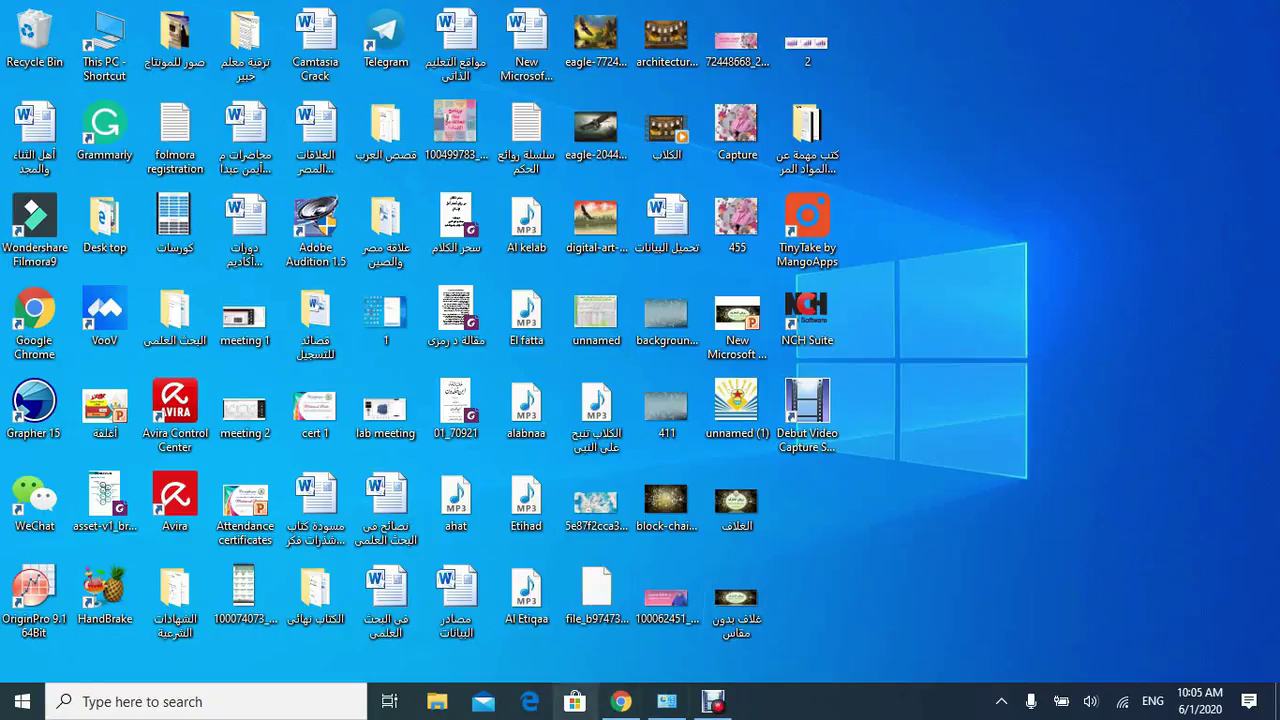
# - View the channel's current banner on YouTube in Chrome and preview the desktop image "غلاف بدون مقاس" in Photos
pyautogui.click(621, 702)
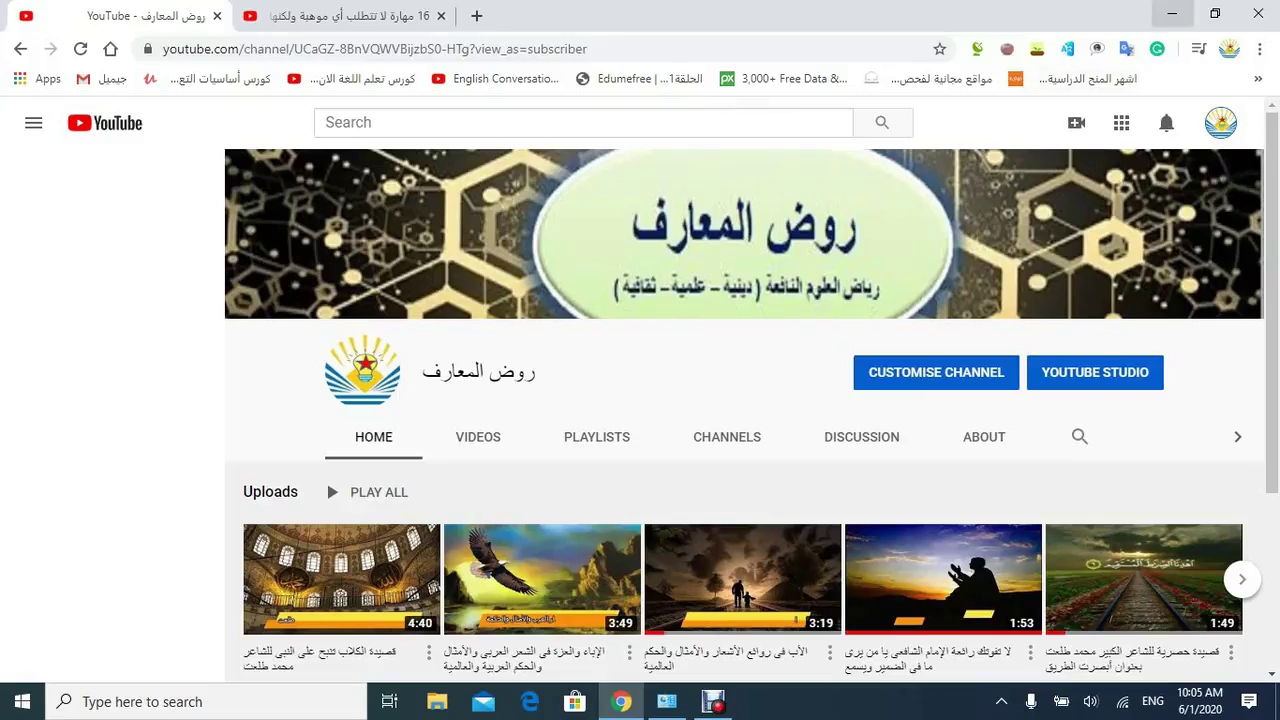
pyautogui.click(1172, 13)
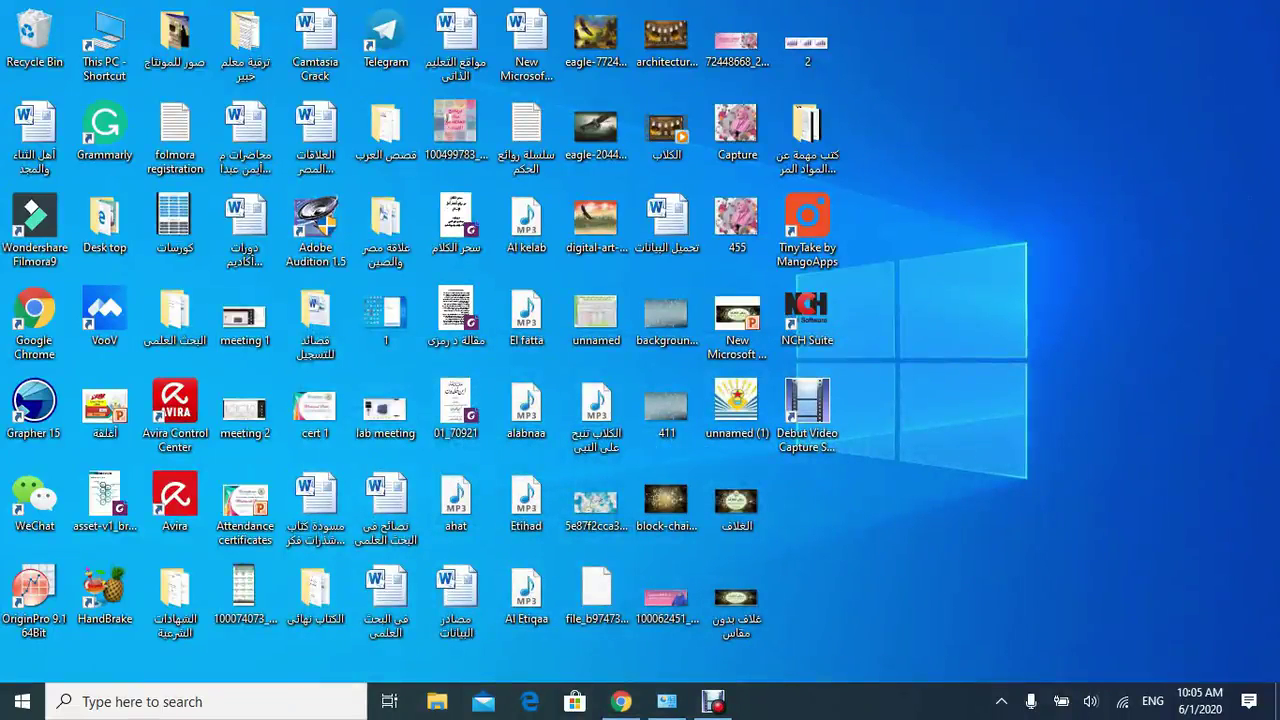
pyautogui.click(736, 598)
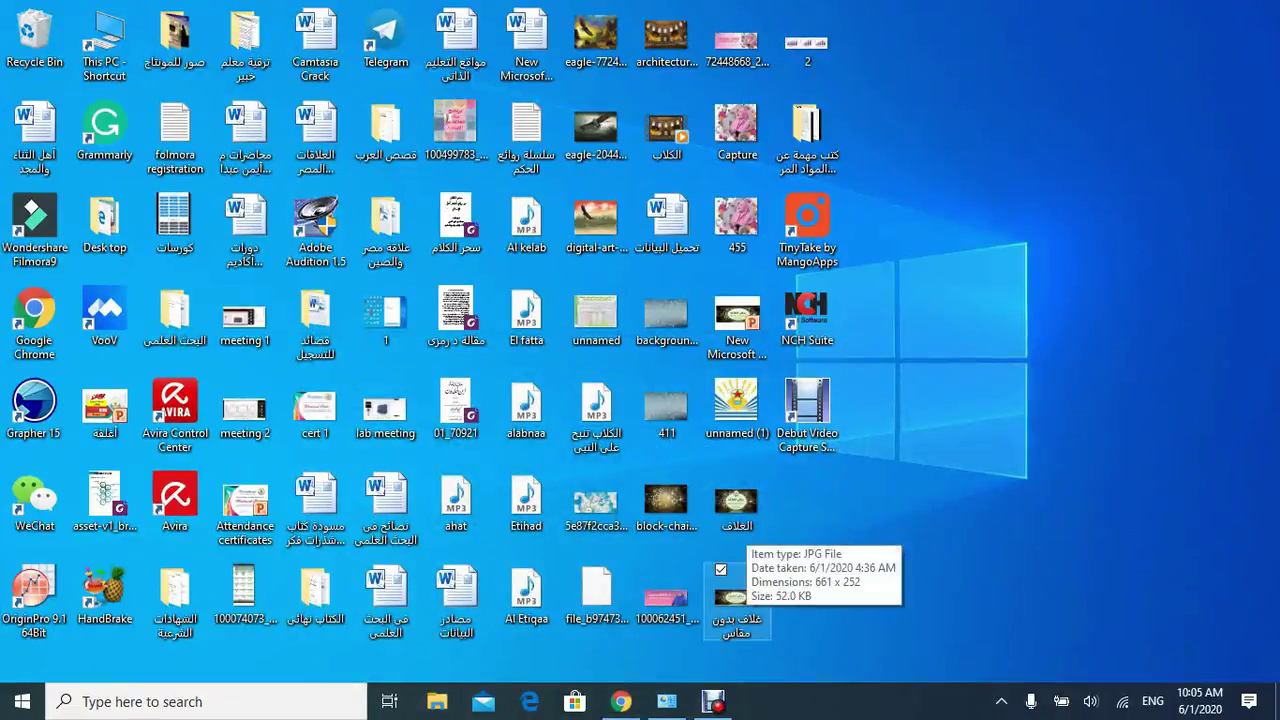
pyautogui.doubleClick(736, 598)
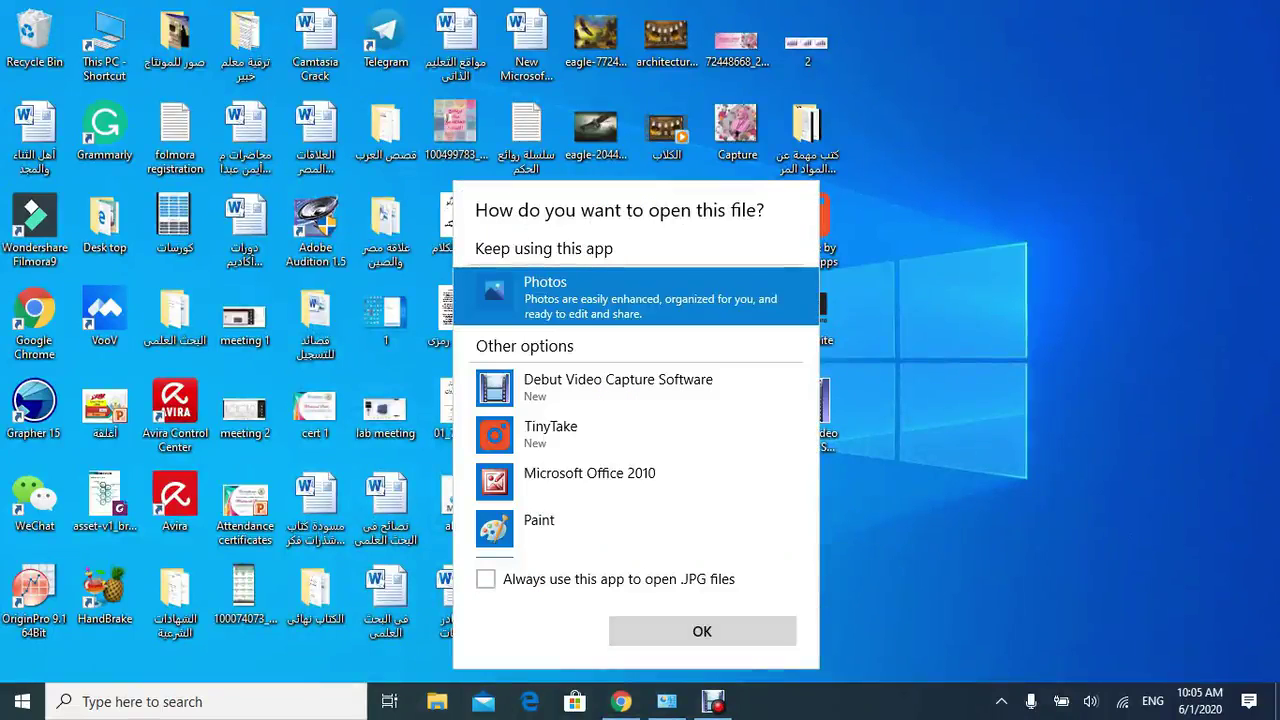
pyautogui.press('Return')
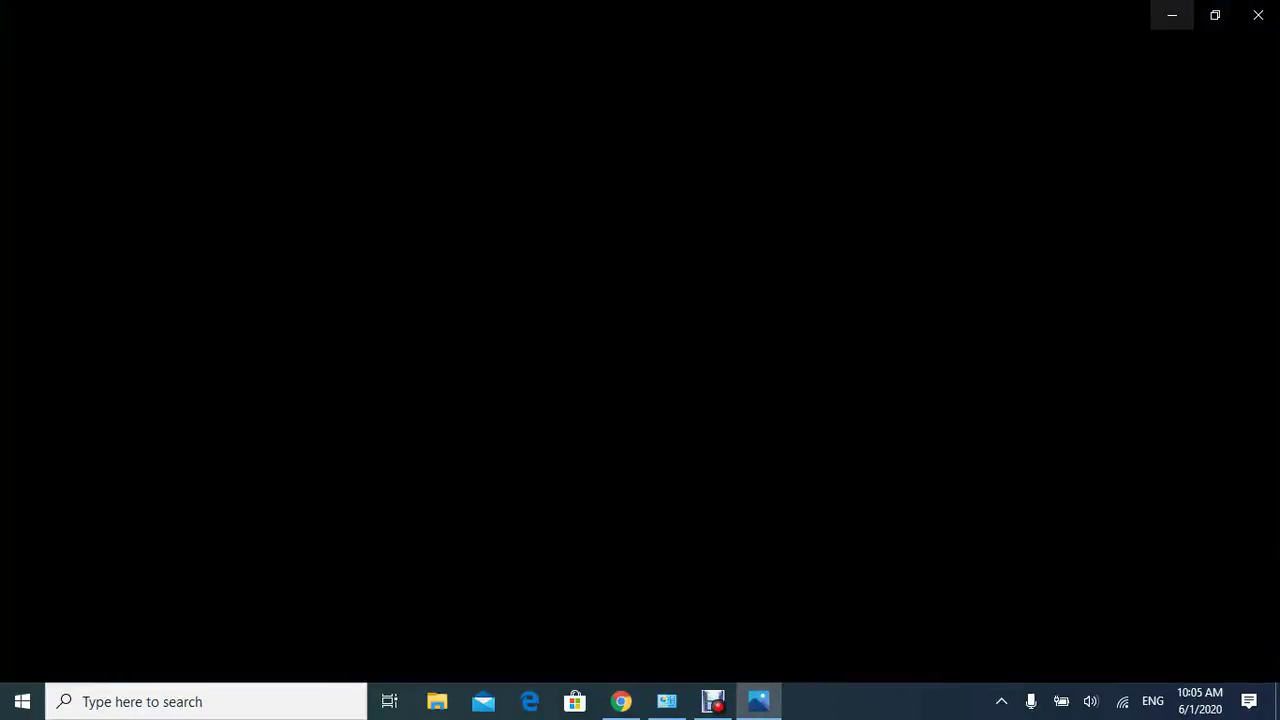
pyautogui.click(1172, 15)
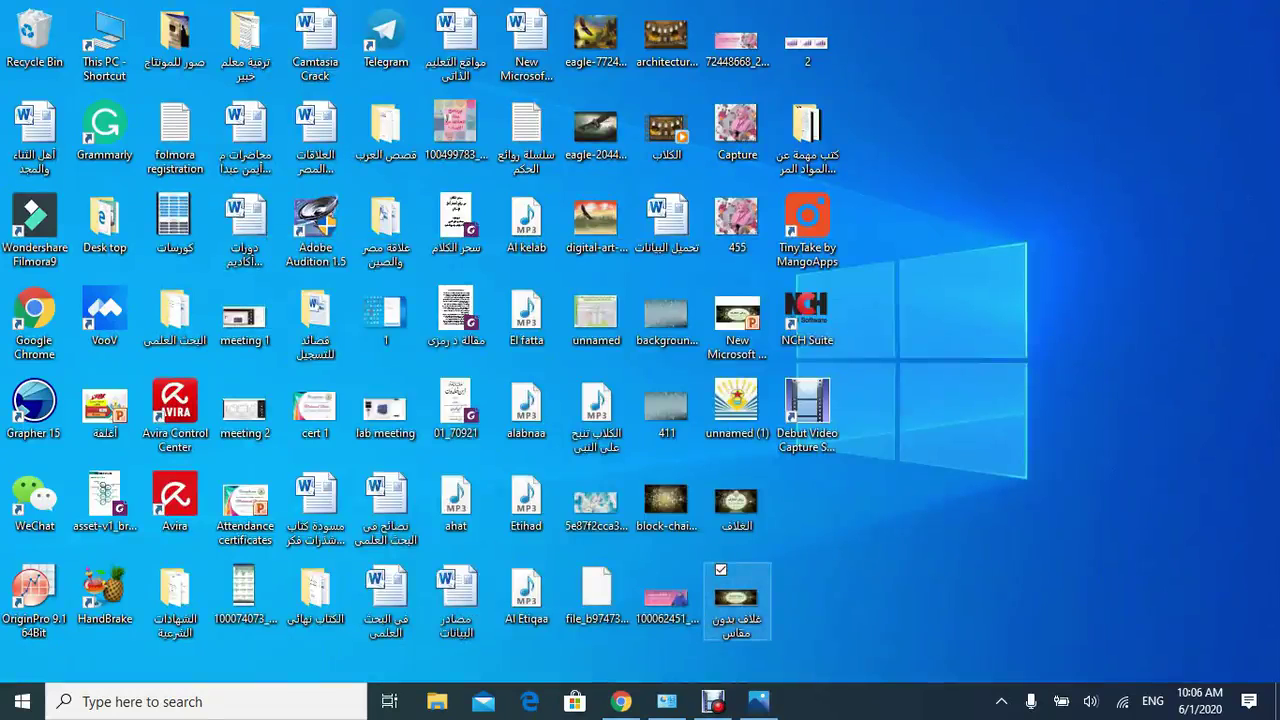
# - Check the pixel dimensions and resolution in the file properties of the desktop image "غلاف بدون مقاس"
pyautogui.rightClick(738, 598)
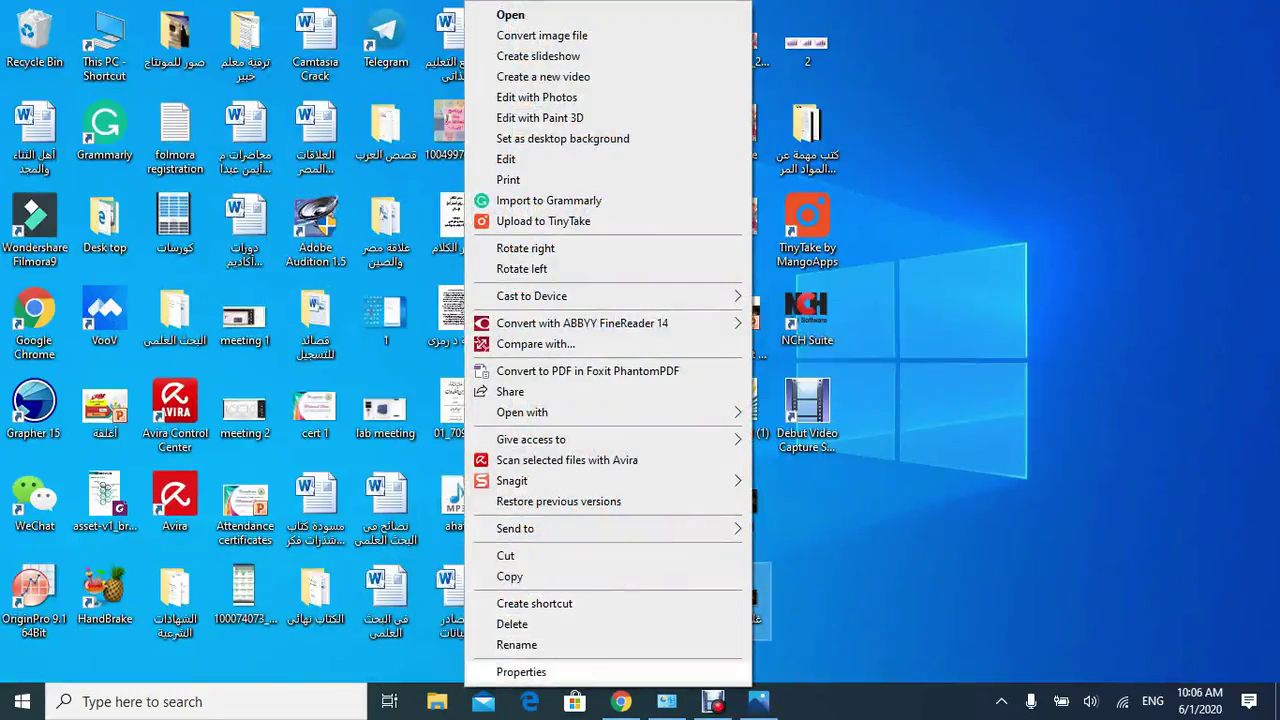
pyautogui.click(530, 672)
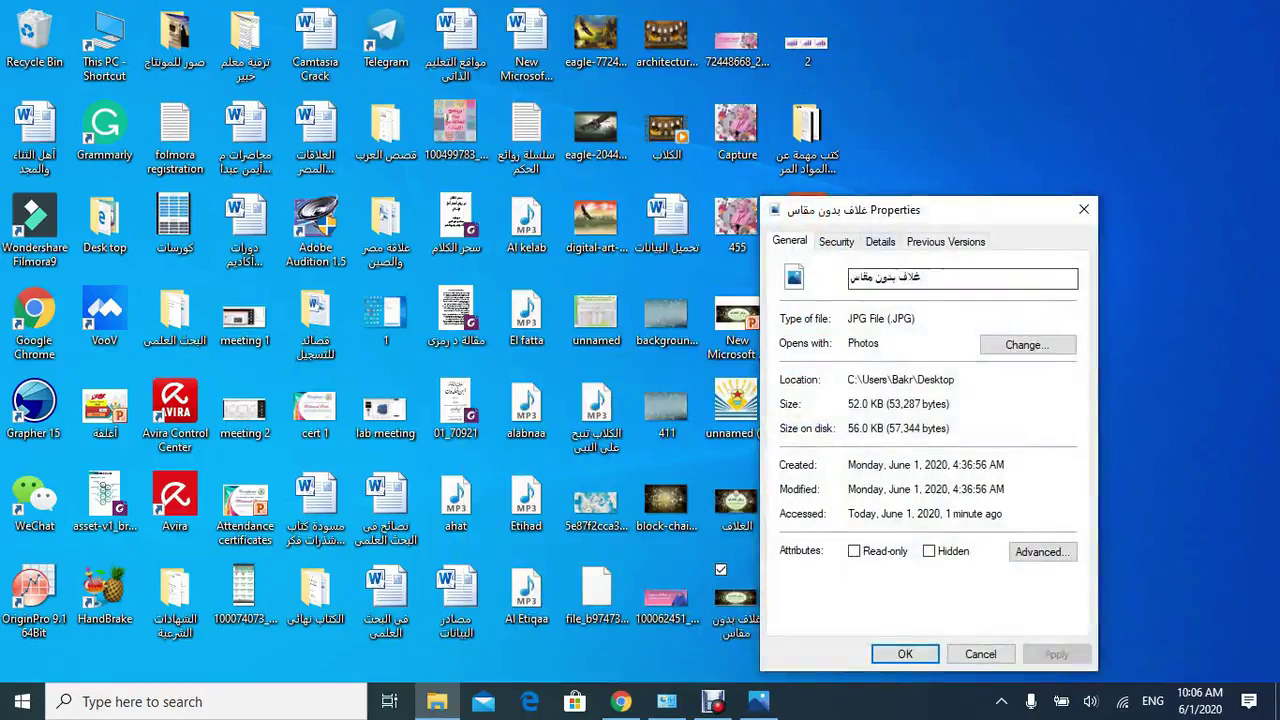
pyautogui.click(880, 241)
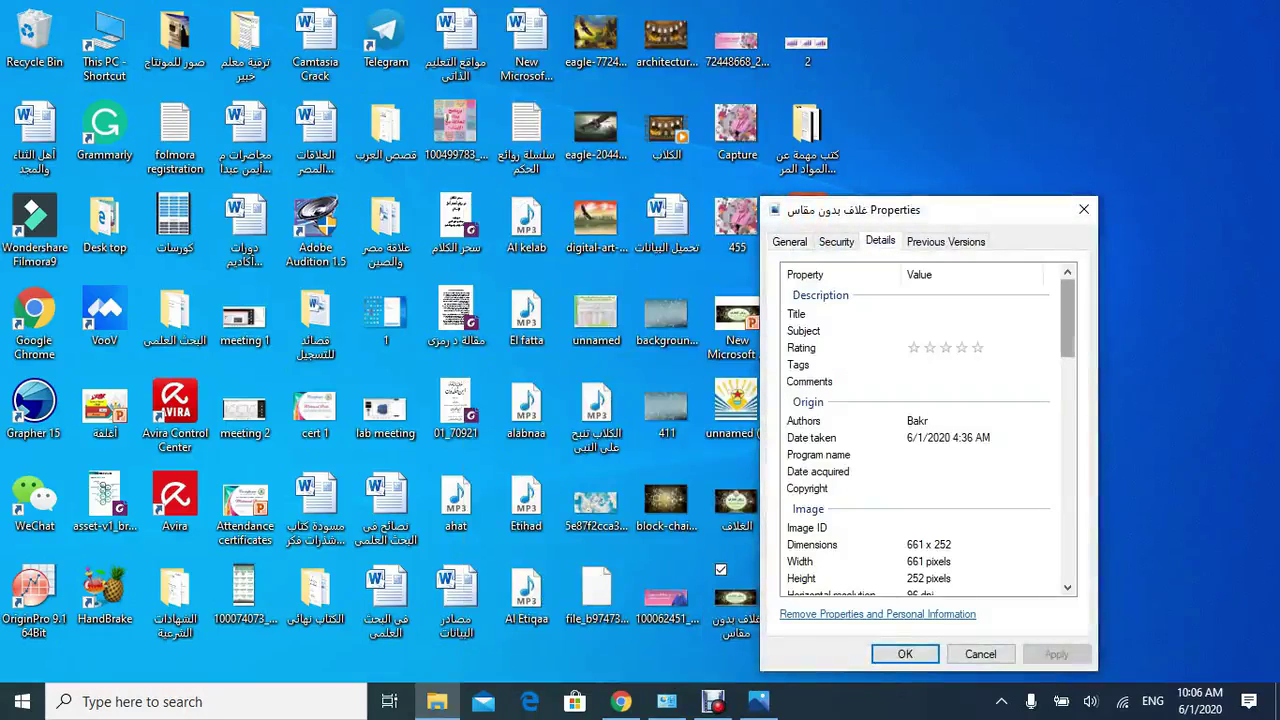
pyautogui.scroll(-3, 918, 430)
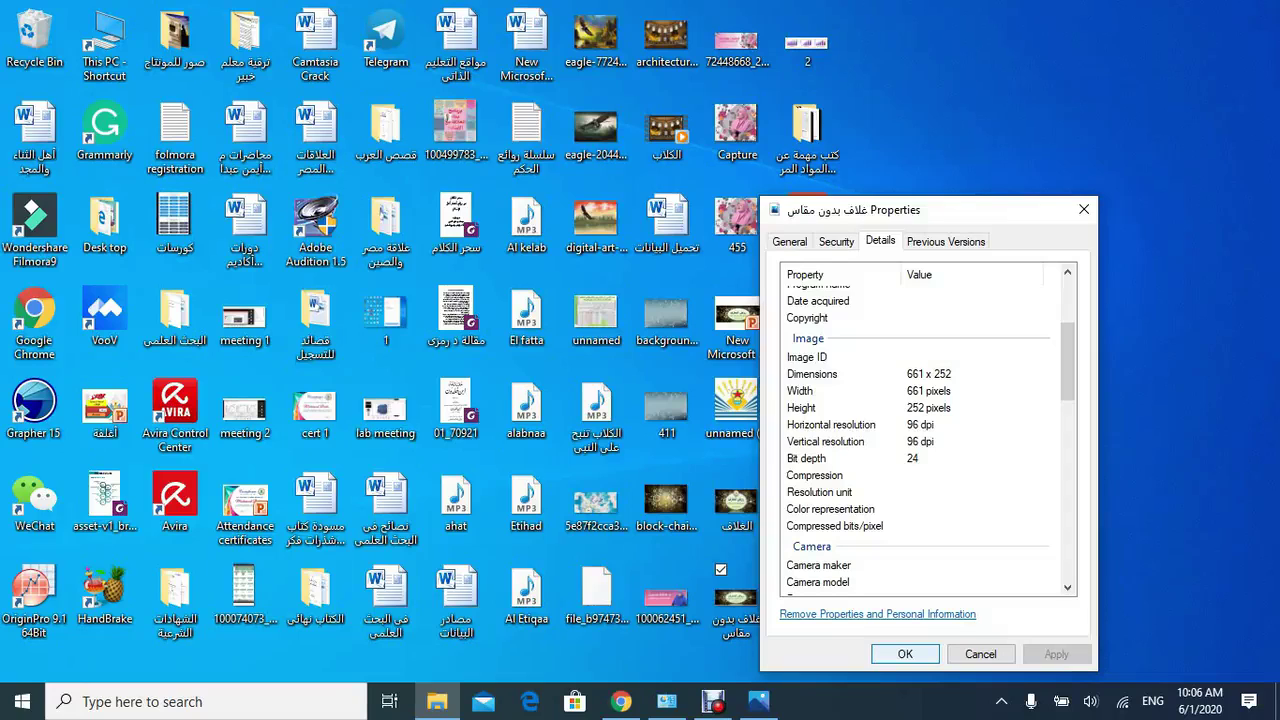
pyautogui.click(905, 654)
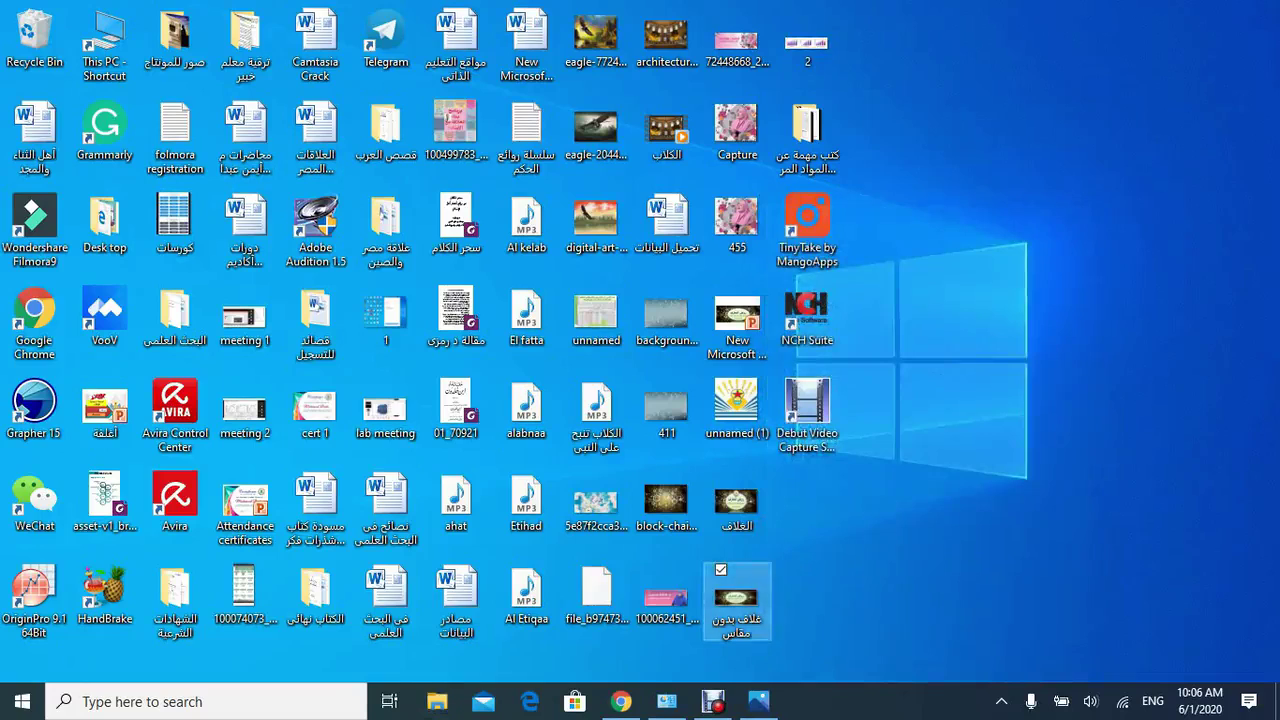
# - Open the desktop image "غلاف بدون مقاس" in Paint
pyautogui.moveTo(736, 598)
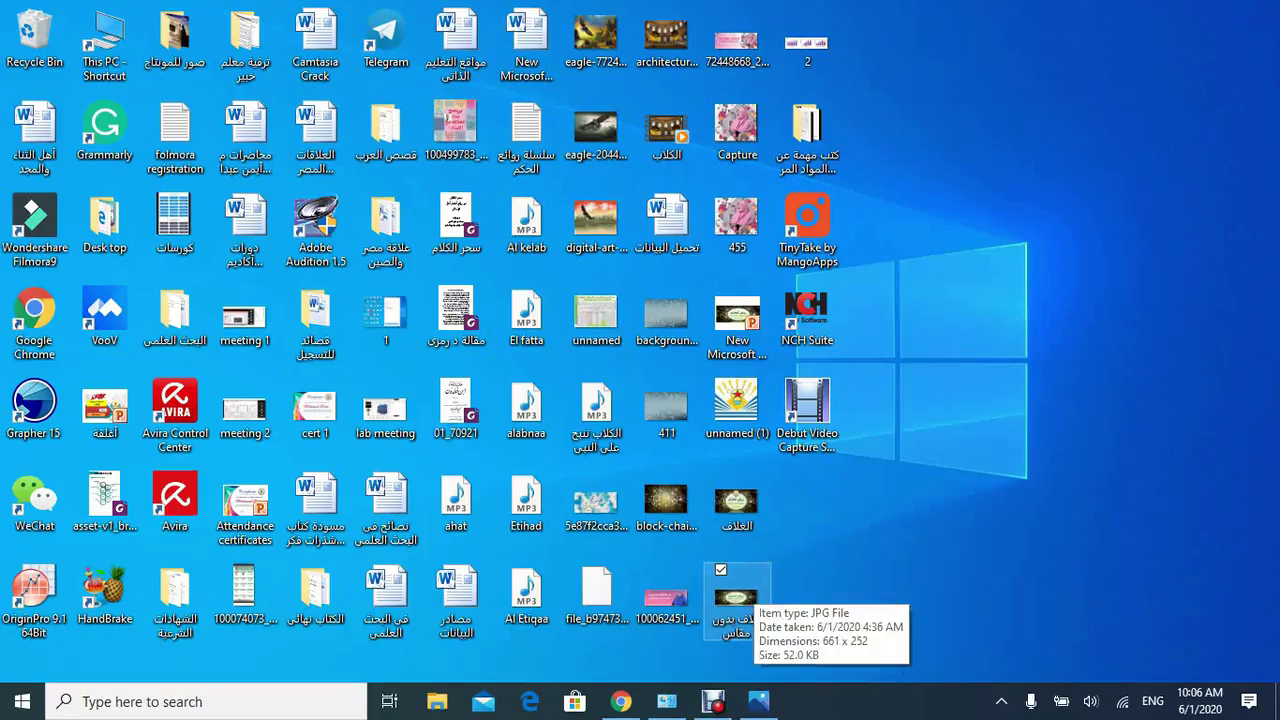
pyautogui.rightClick(745, 595)
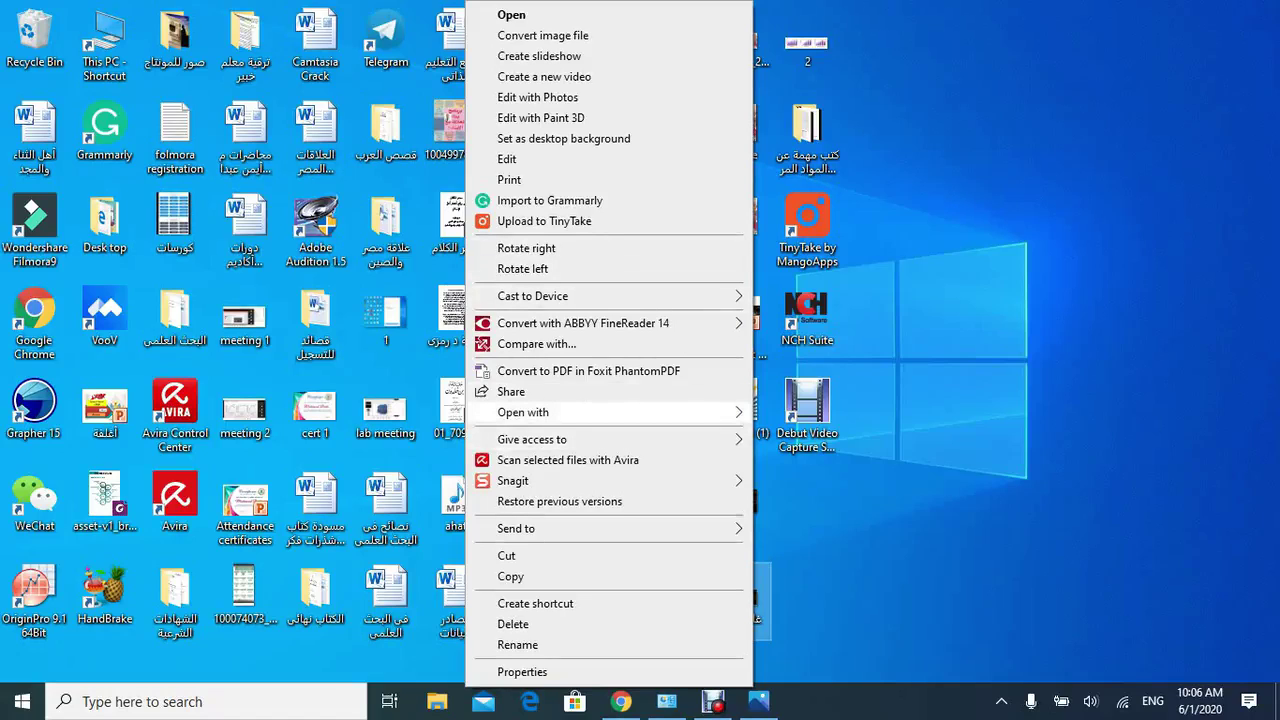
pyautogui.moveTo(560, 412)
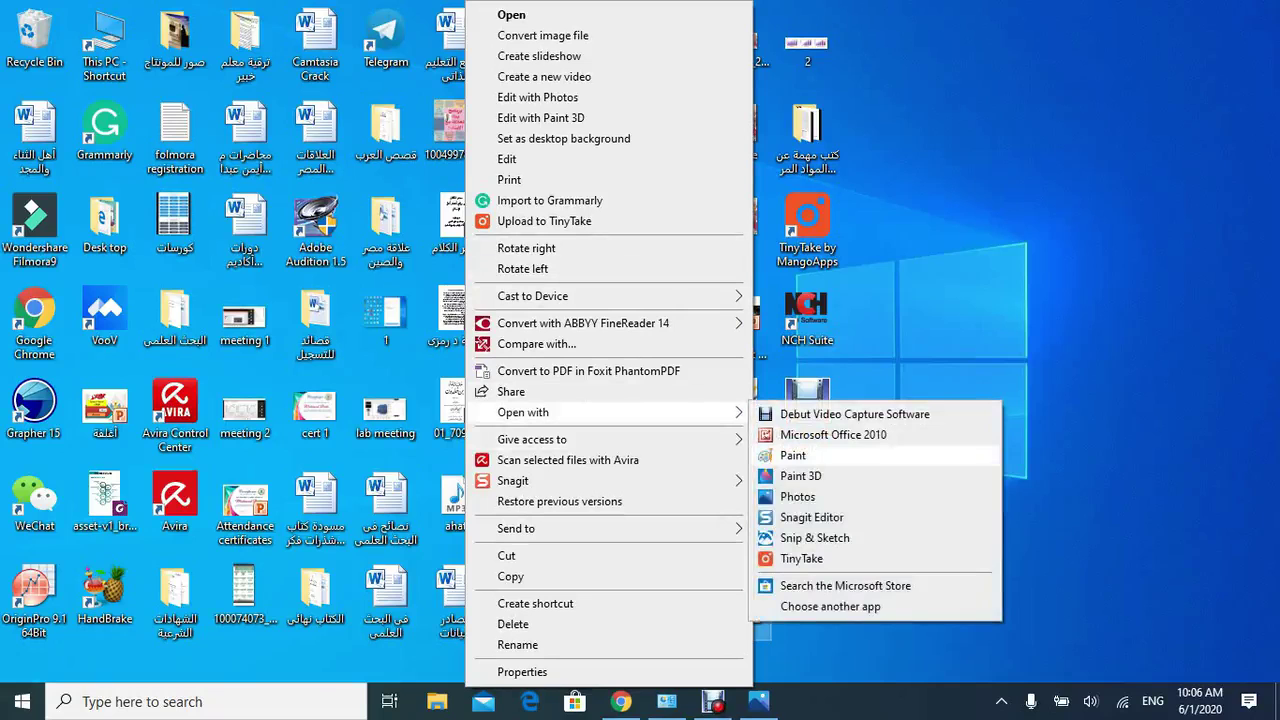
pyautogui.click(793, 455)
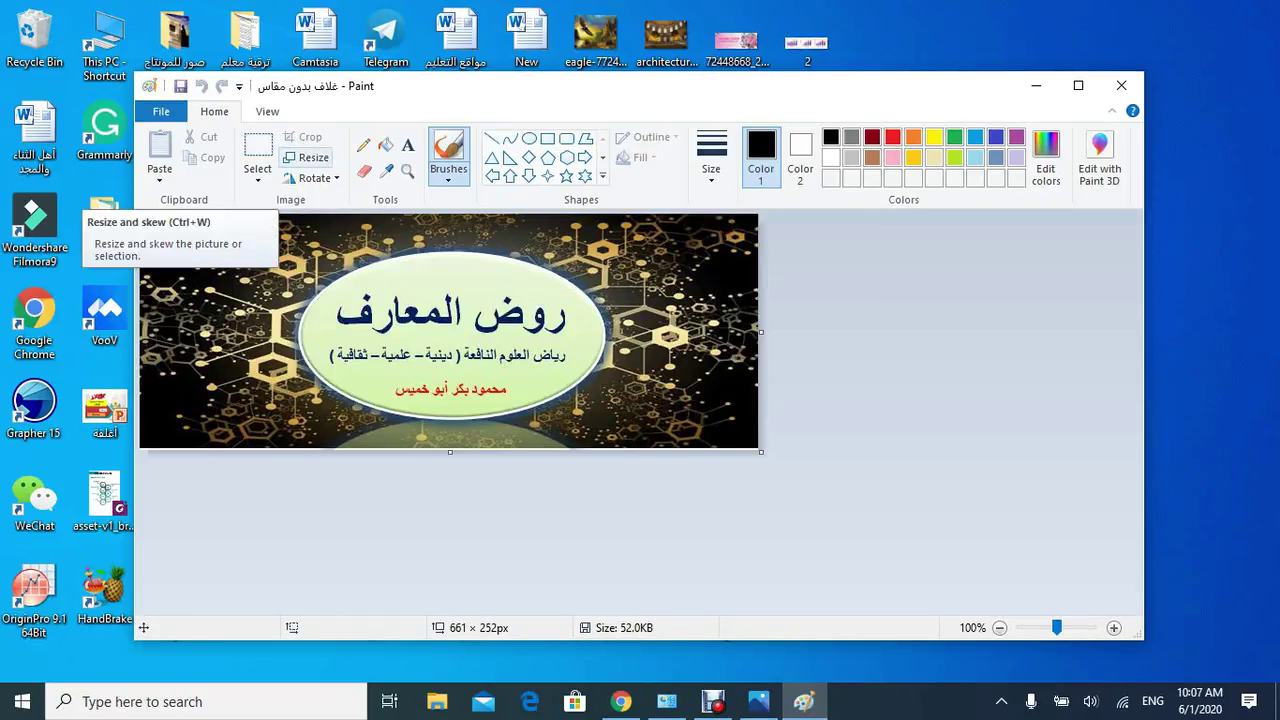
# - Resize the picture to 2550 pixels horizontally and 1440 pixels vertically, with the aspect ratio lock turned off
pyautogui.click(306, 157)
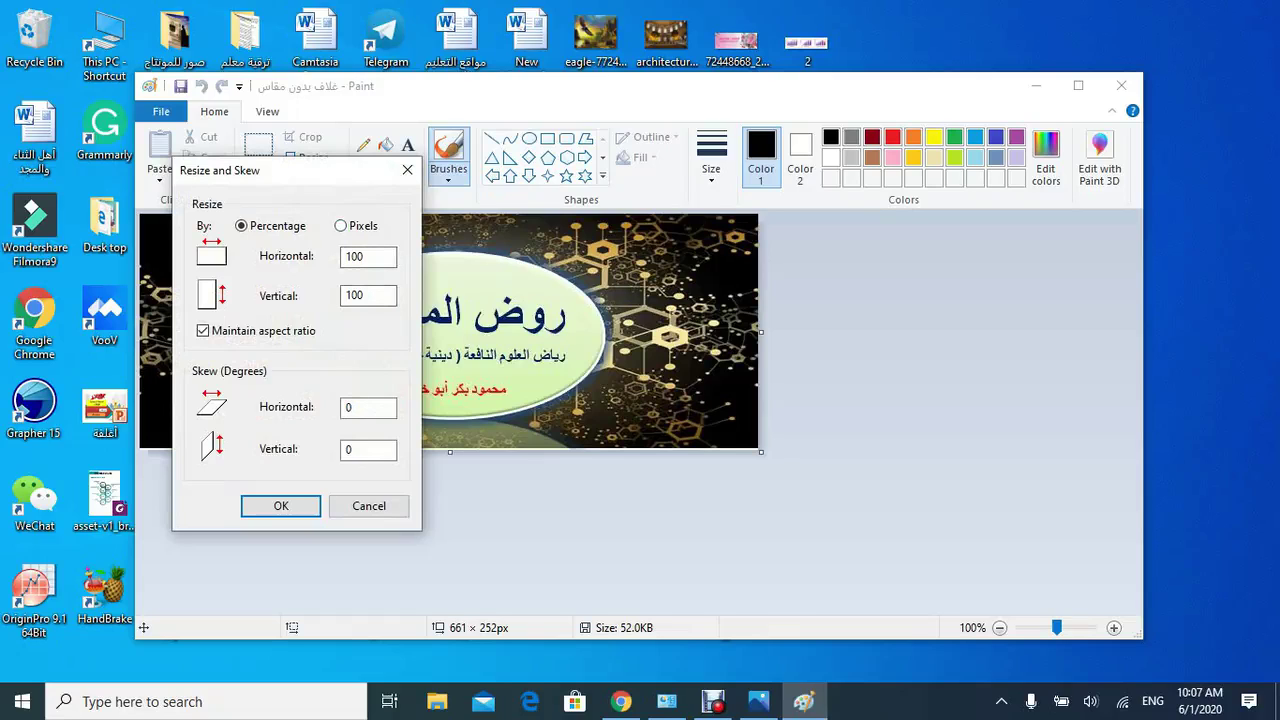
pyautogui.click(341, 226)
pyautogui.doubleClick(355, 256)
pyautogui.write('2550')
pyautogui.hotkey('alt', 'm')
pyautogui.hotkey('alt', 'v')
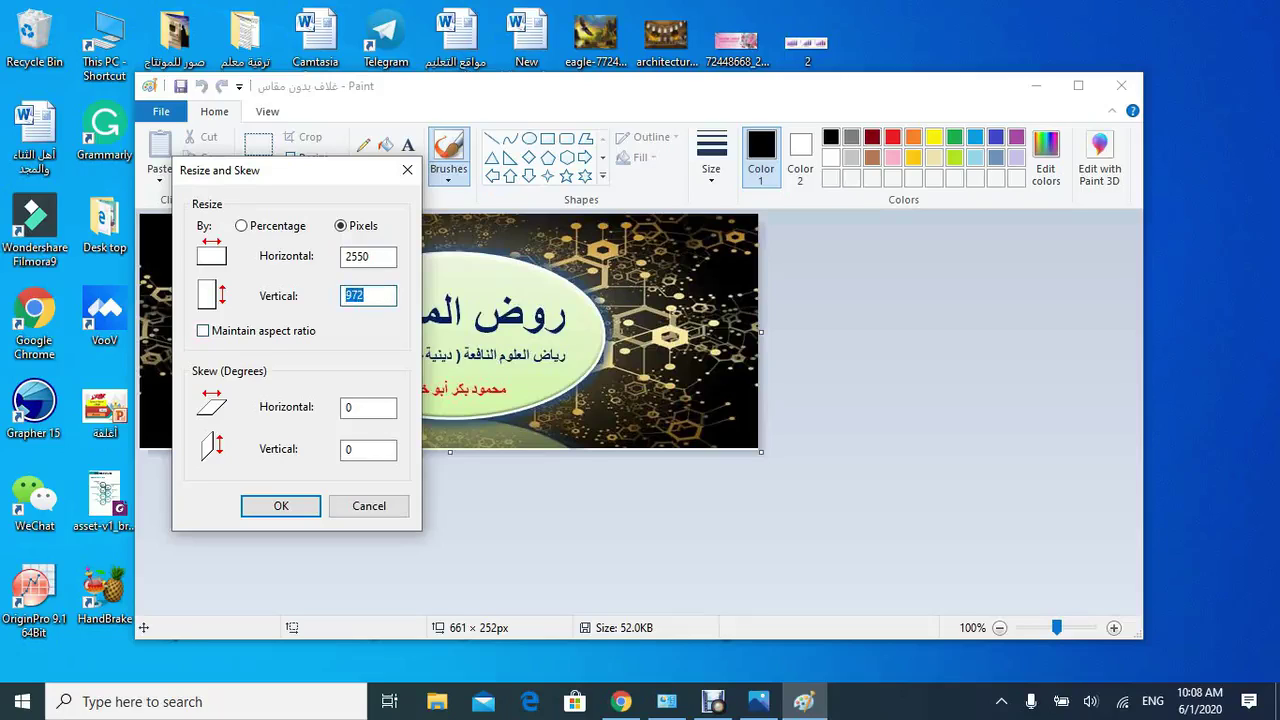
pyautogui.write('1440')
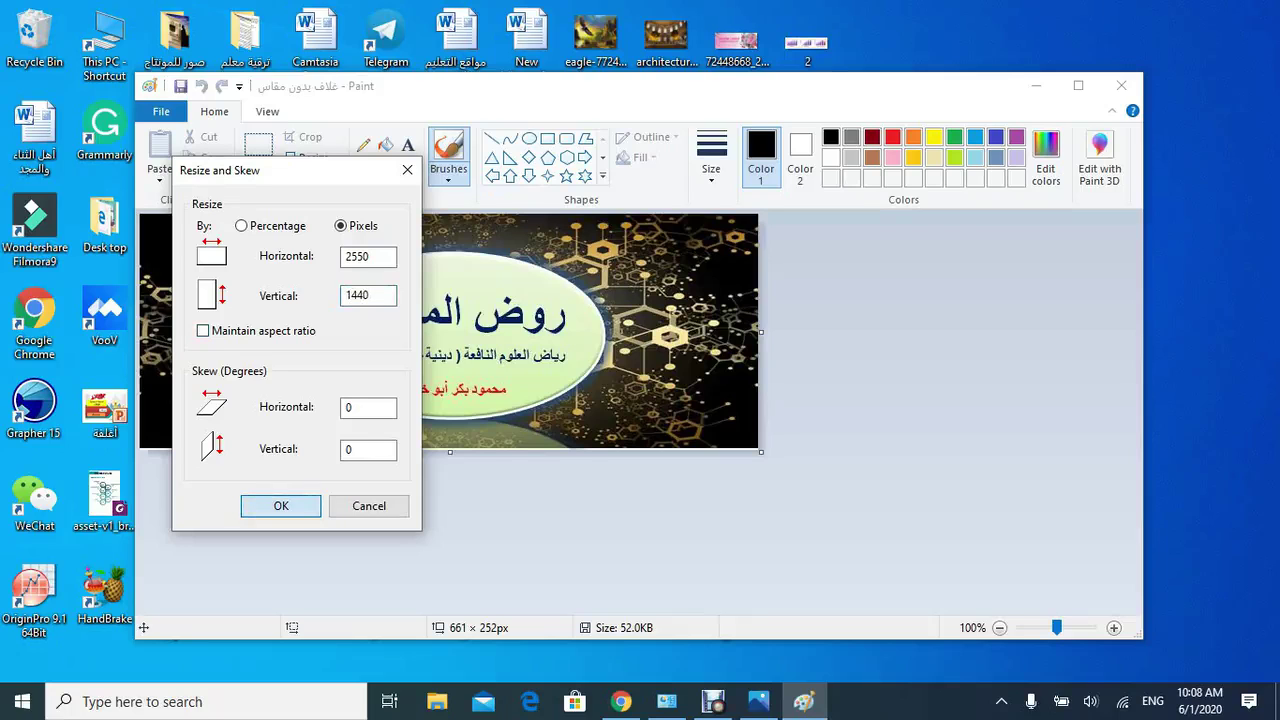
pyautogui.press('Return')
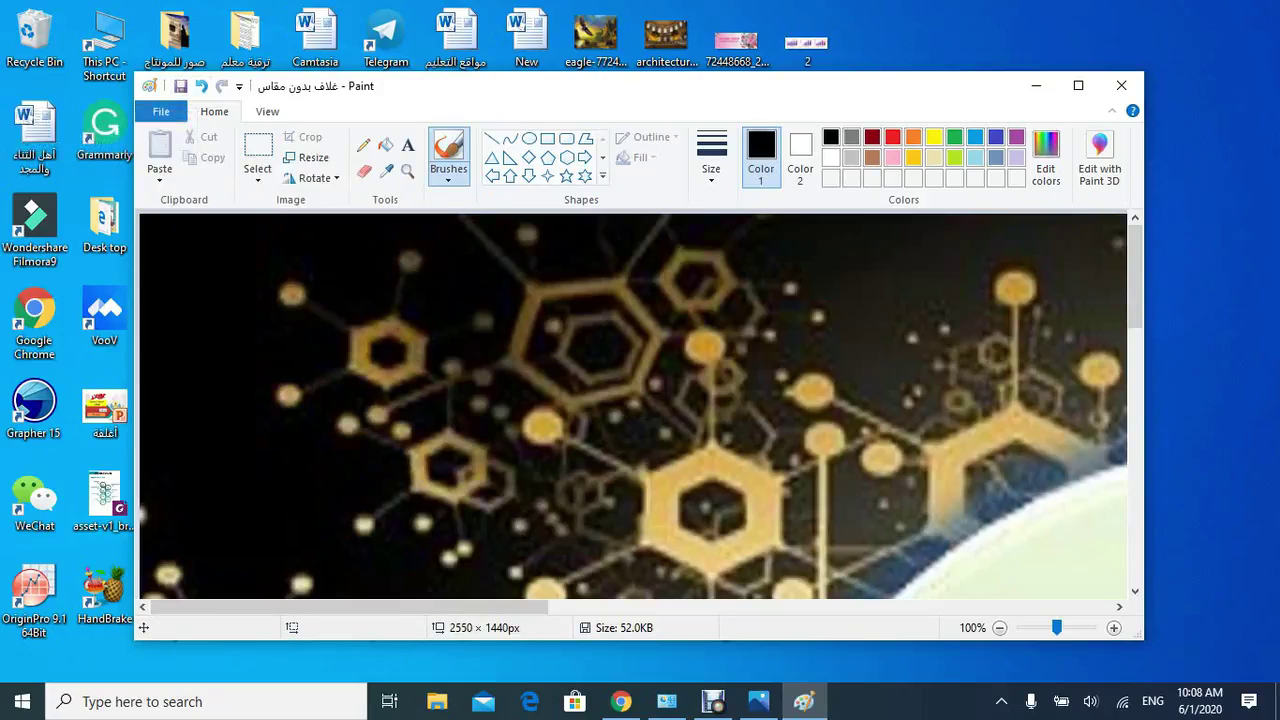
# - Save the resized picture as a separate JPEG on the desktop under the name "غلاف بمقاس"
pyautogui.click(161, 111)
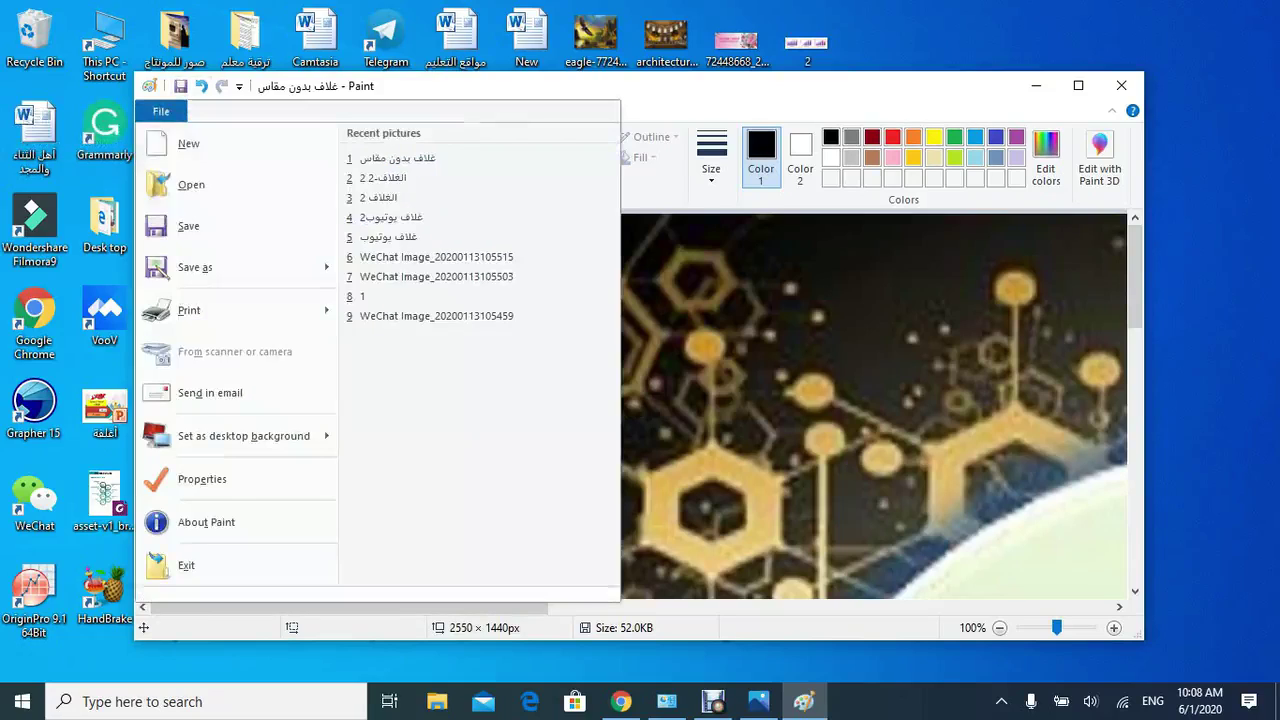
pyautogui.moveTo(195, 267)
pyautogui.click(440, 170)
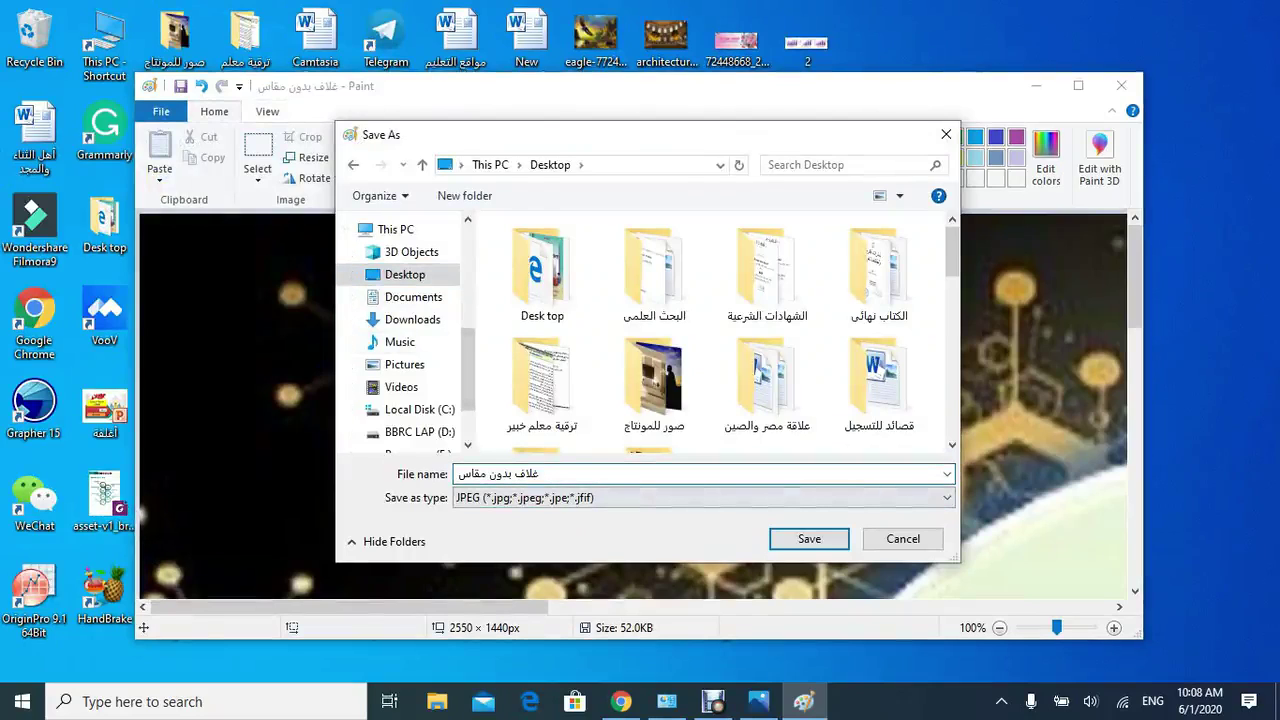
pyautogui.press('BackSpace')
pyautogui.press('BackSpace')
pyautogui.press('BackSpace')
pyautogui.press('BackSpace')
pyautogui.press('BackSpace')
pyautogui.press('BackSpace')
pyautogui.press('BackSpace')
pyautogui.press('BackSpace')
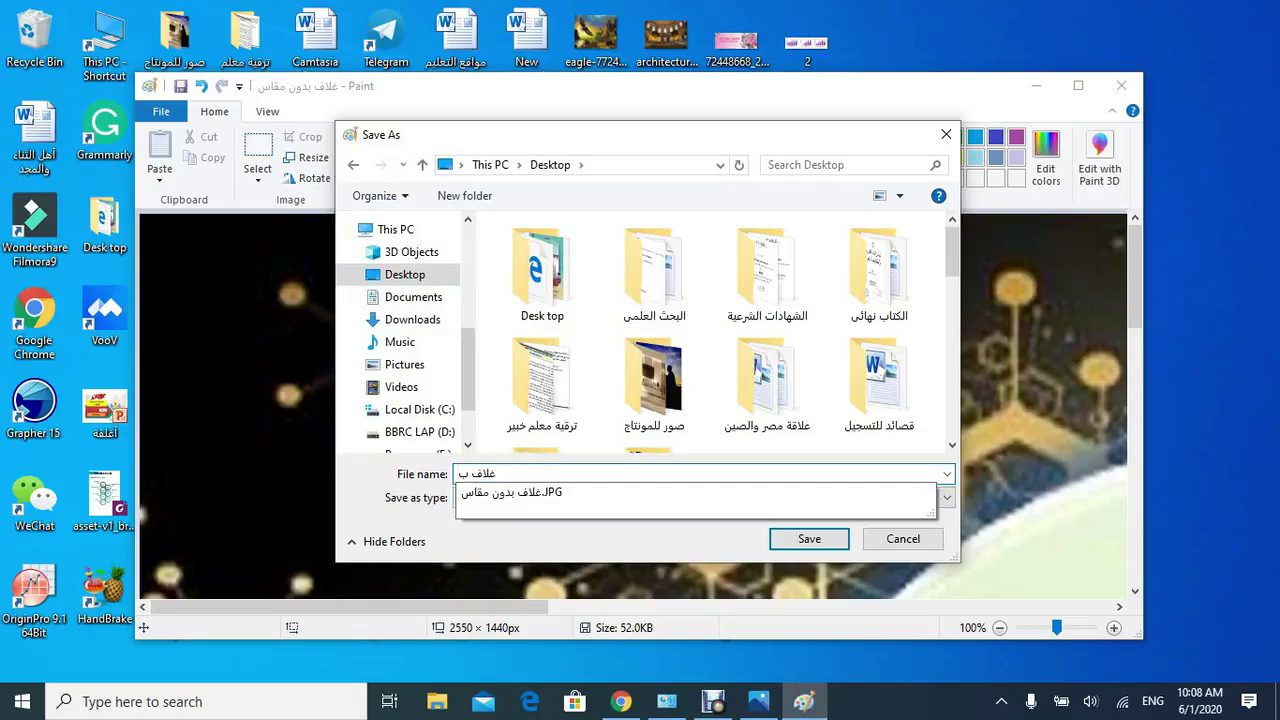
pyautogui.write('lrhs')
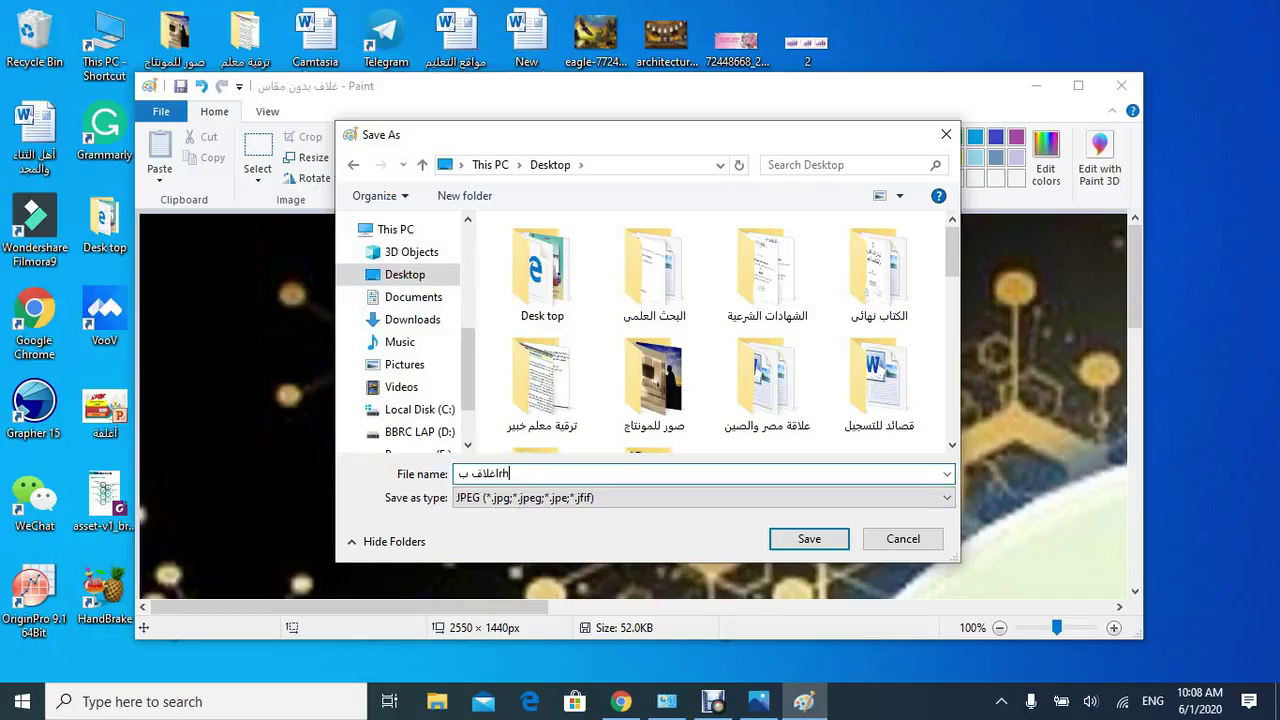
pyautogui.press('BackSpace')
pyautogui.press('BackSpace')
pyautogui.press('BackSpace')
pyautogui.press('BackSpace')
pyautogui.press('BackSpace')
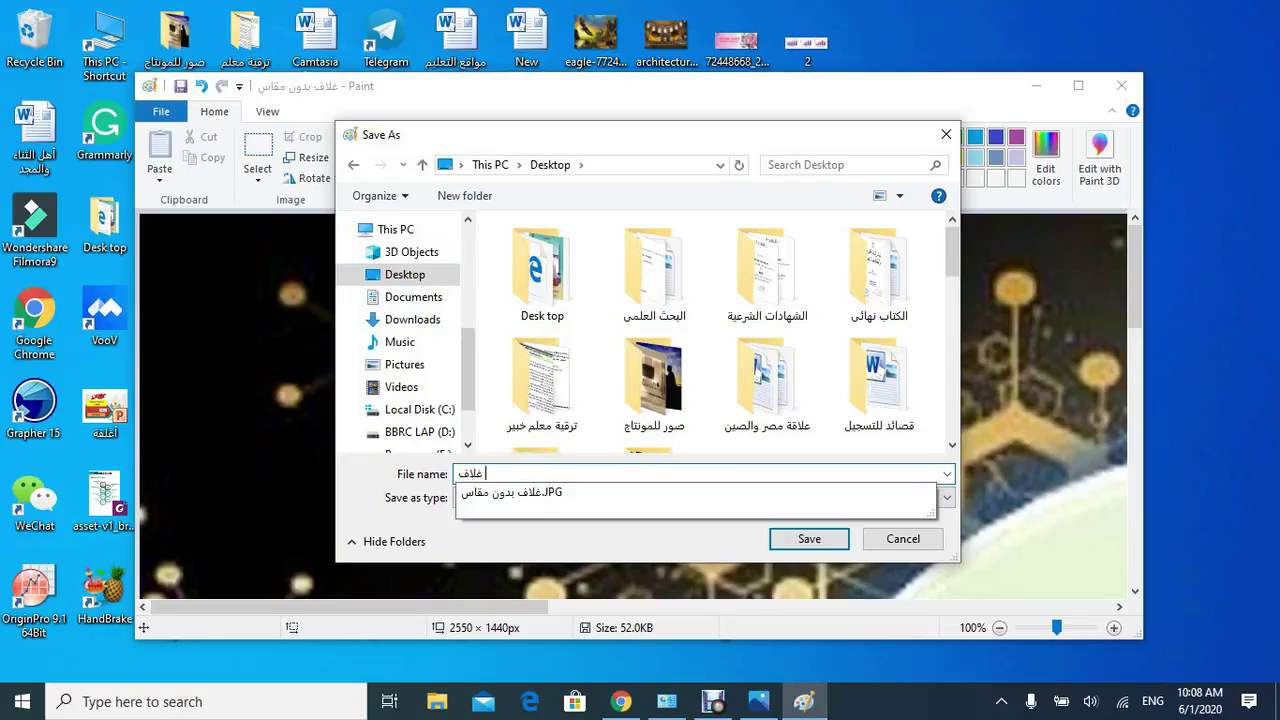
pyautogui.hotkey('alt', 'shift')
pyautogui.write('بمقاس')
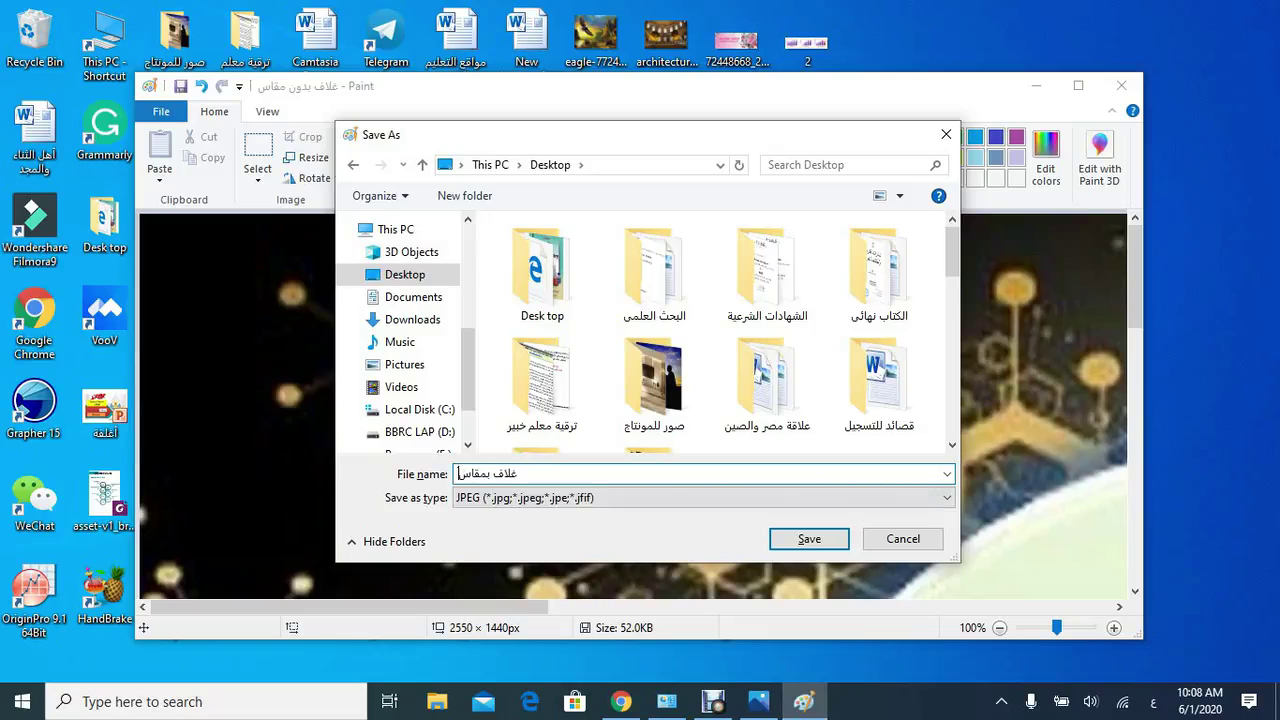
pyautogui.click(809, 539)
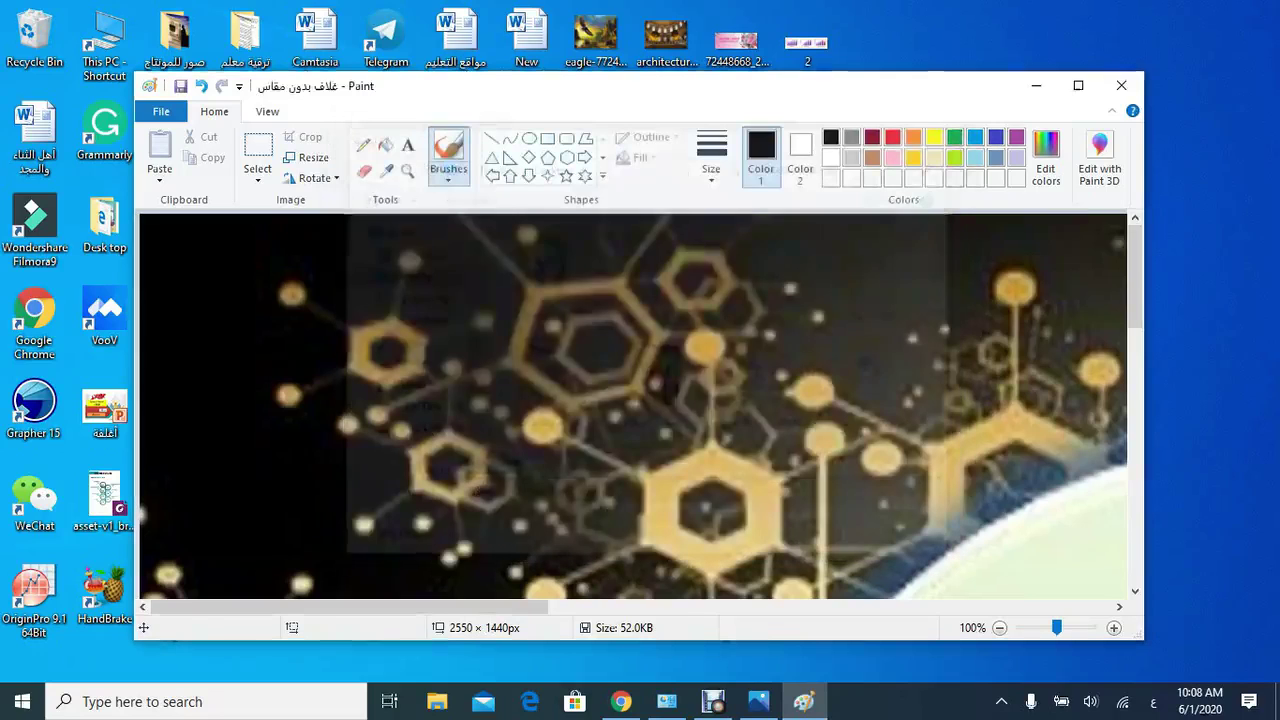
# - Check the pixel dimensions in the file properties of the new desktop image "غلاف بمقاس"
pyautogui.click(1036, 85)
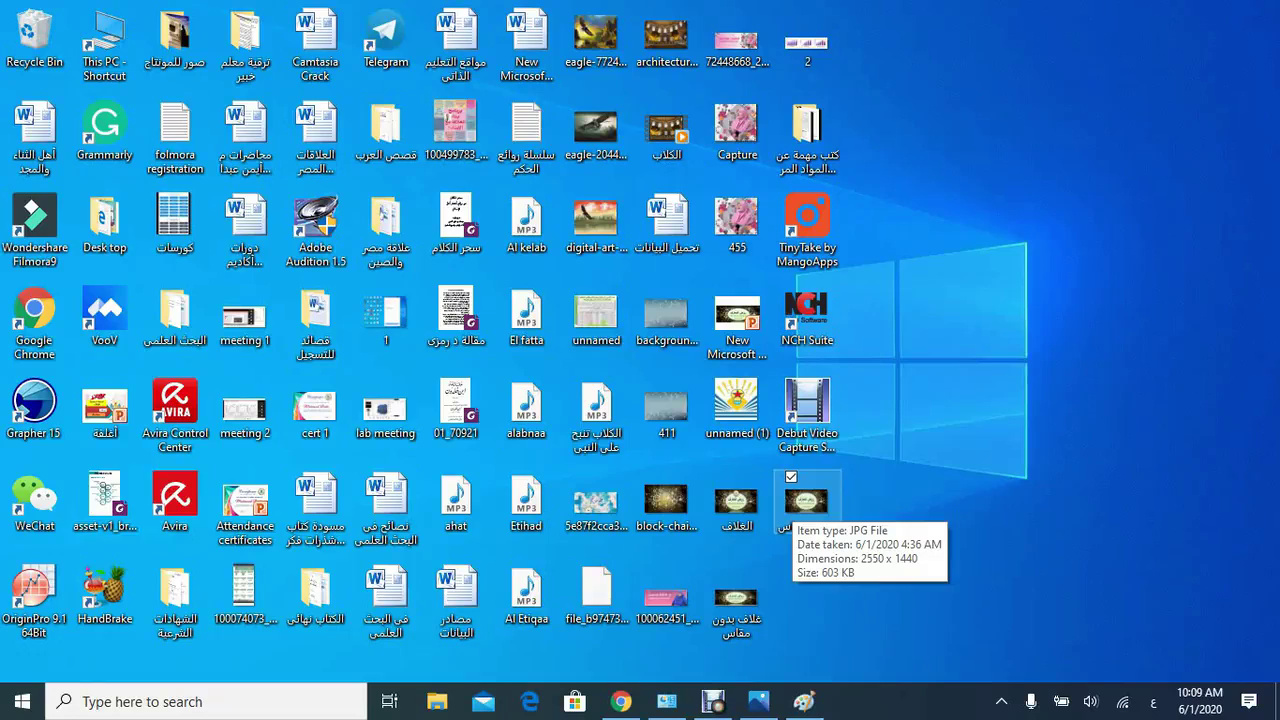
pyautogui.rightClick(802, 503)
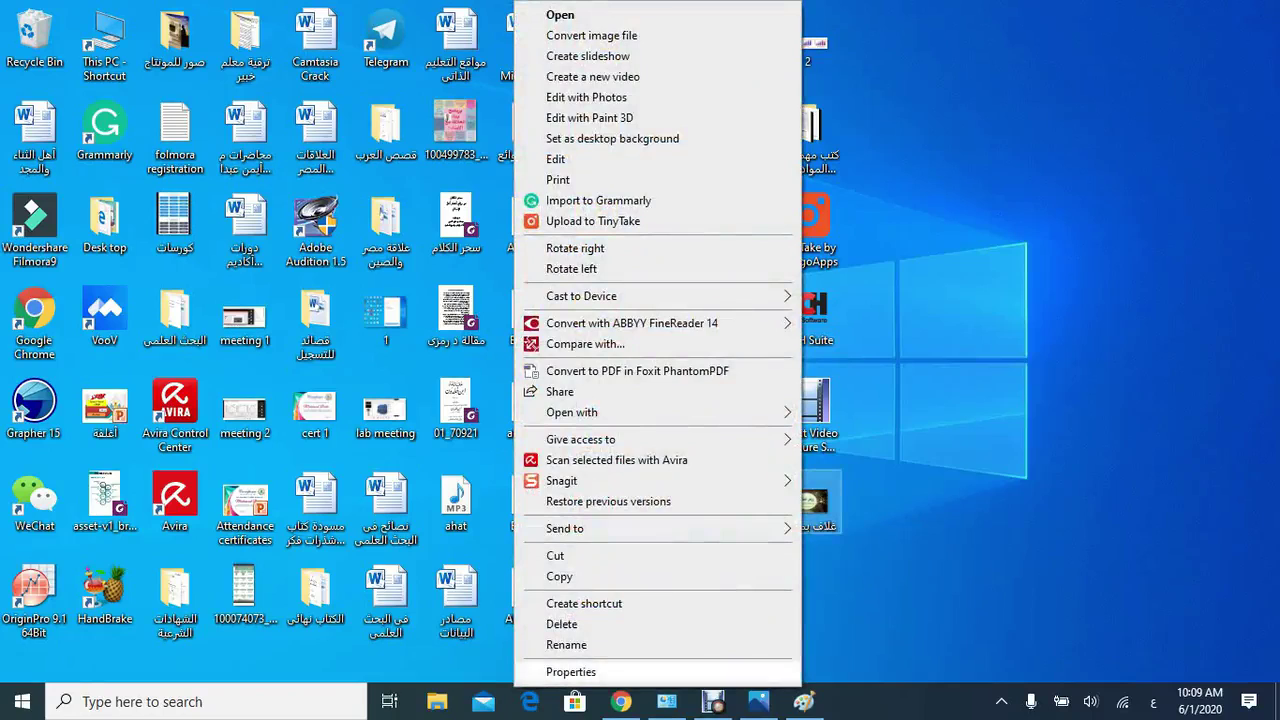
pyautogui.click(571, 672)
pyautogui.hotkey('ctrl', 'Tab')
pyautogui.hotkey('ctrl', 'Tab')
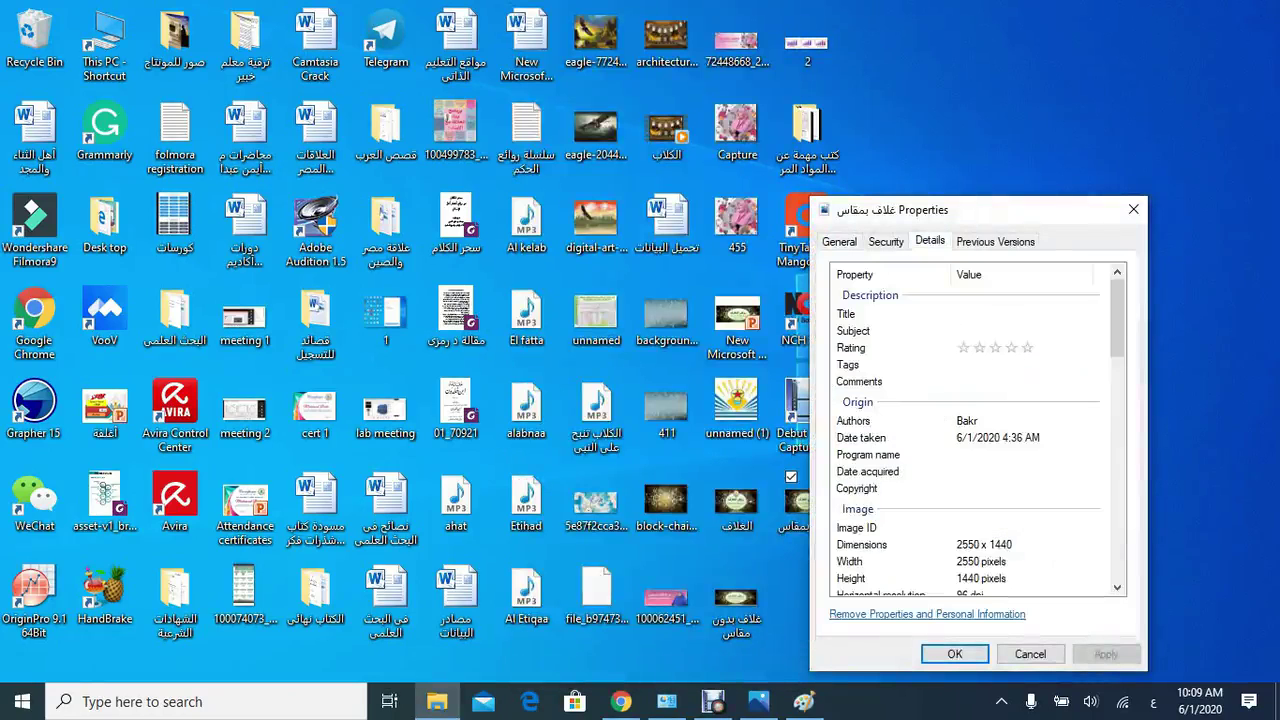
pyautogui.scroll(-2, 970, 430)
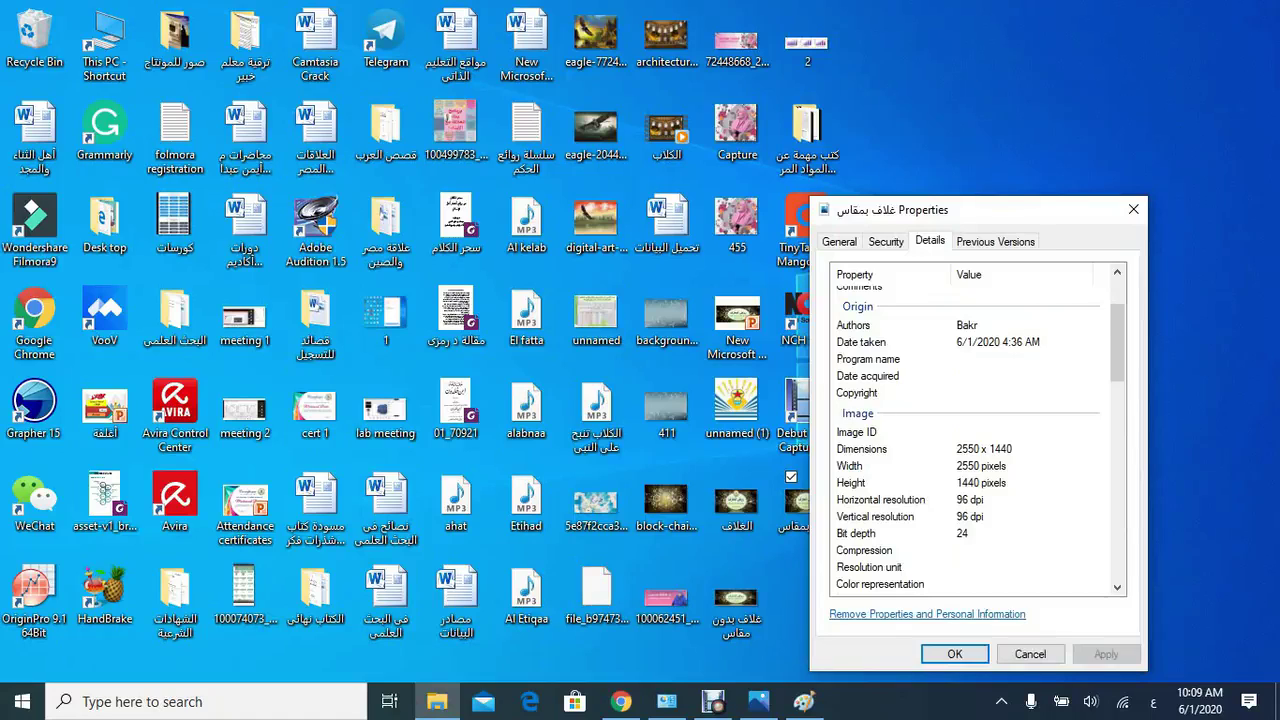
pyautogui.click(955, 654)
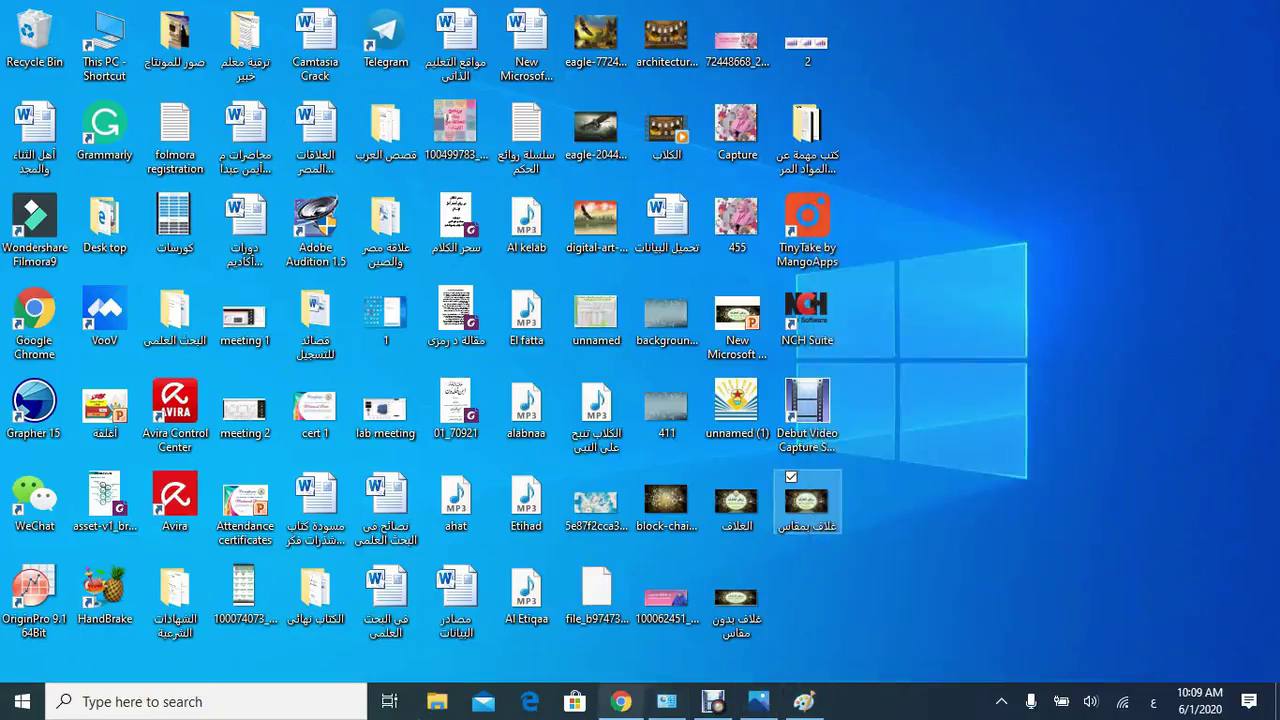
# - Switch to Chrome and open the desktop image "غلاف بمقاس" as the YouTube channel art upload, then minimise the browser
pyautogui.click(621, 701)
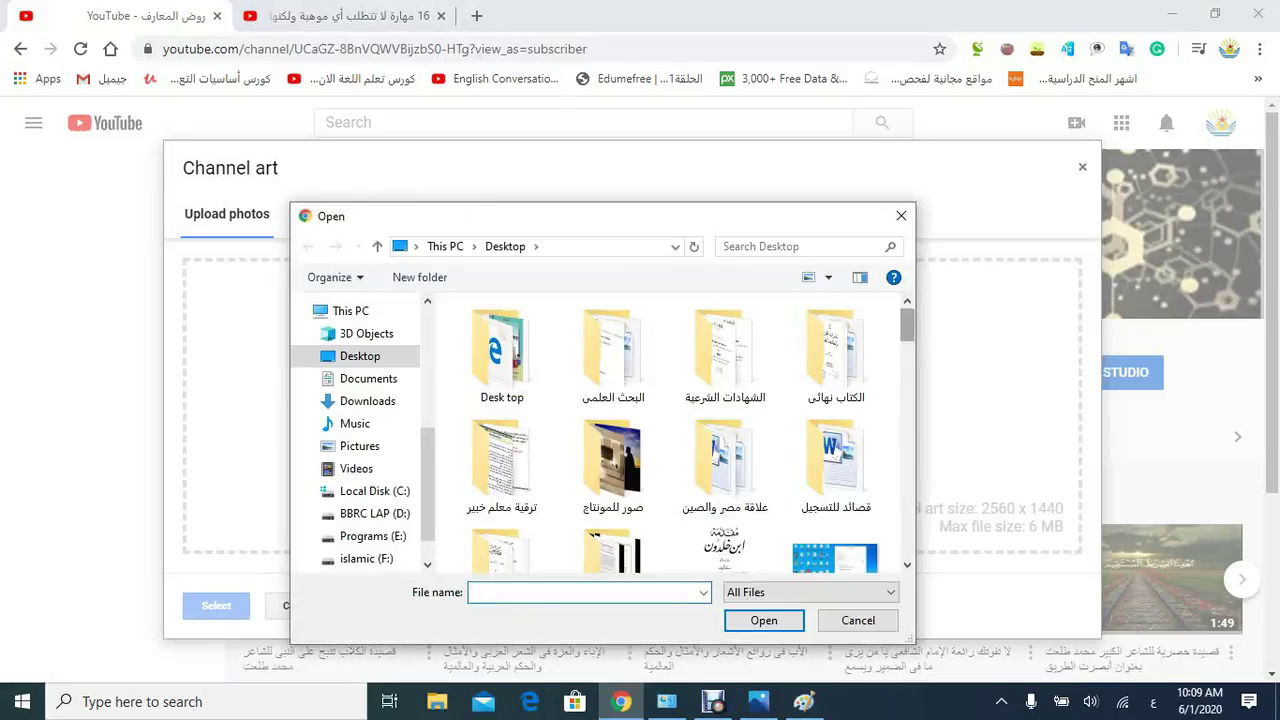
pyautogui.scroll(-10, 670, 430)
pyautogui.scroll(-10, 680, 430)
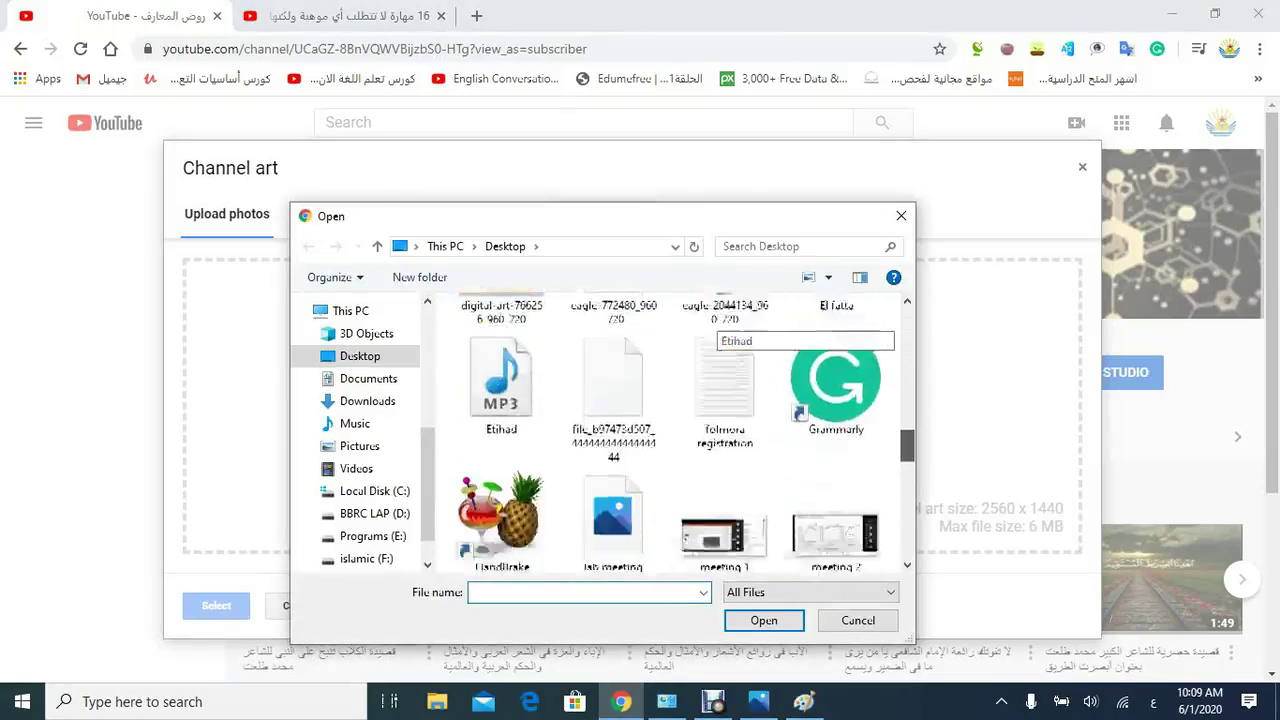
pyautogui.scroll(-5, 720, 335)
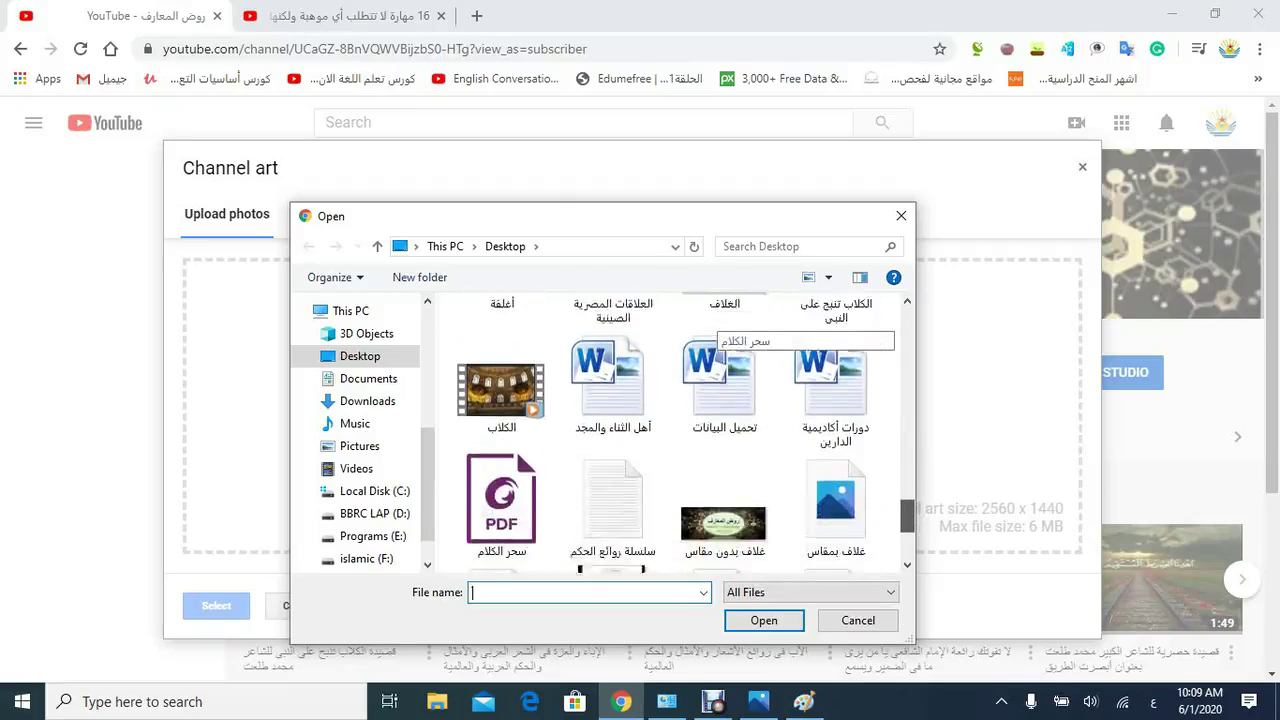
pyautogui.scroll(-3, 720, 330)
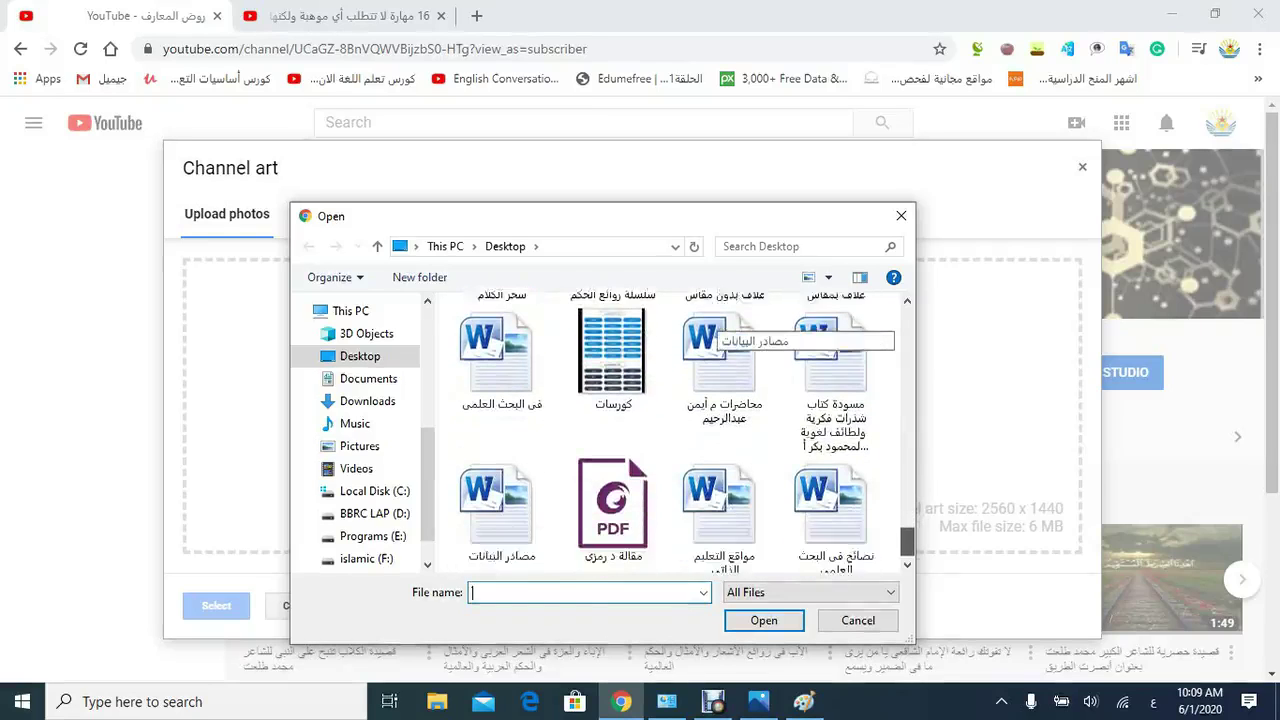
pyautogui.scroll(5, 720, 330)
pyautogui.scroll(-1, 720, 335)
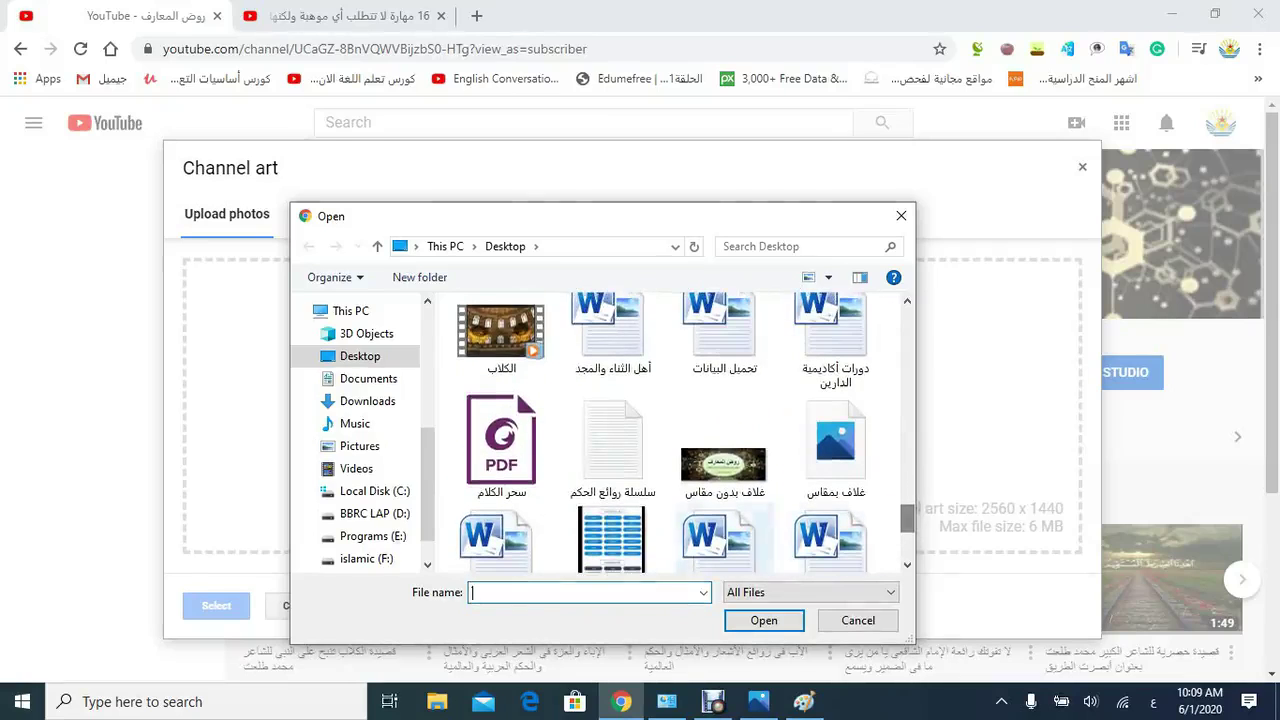
pyautogui.click(835, 445)
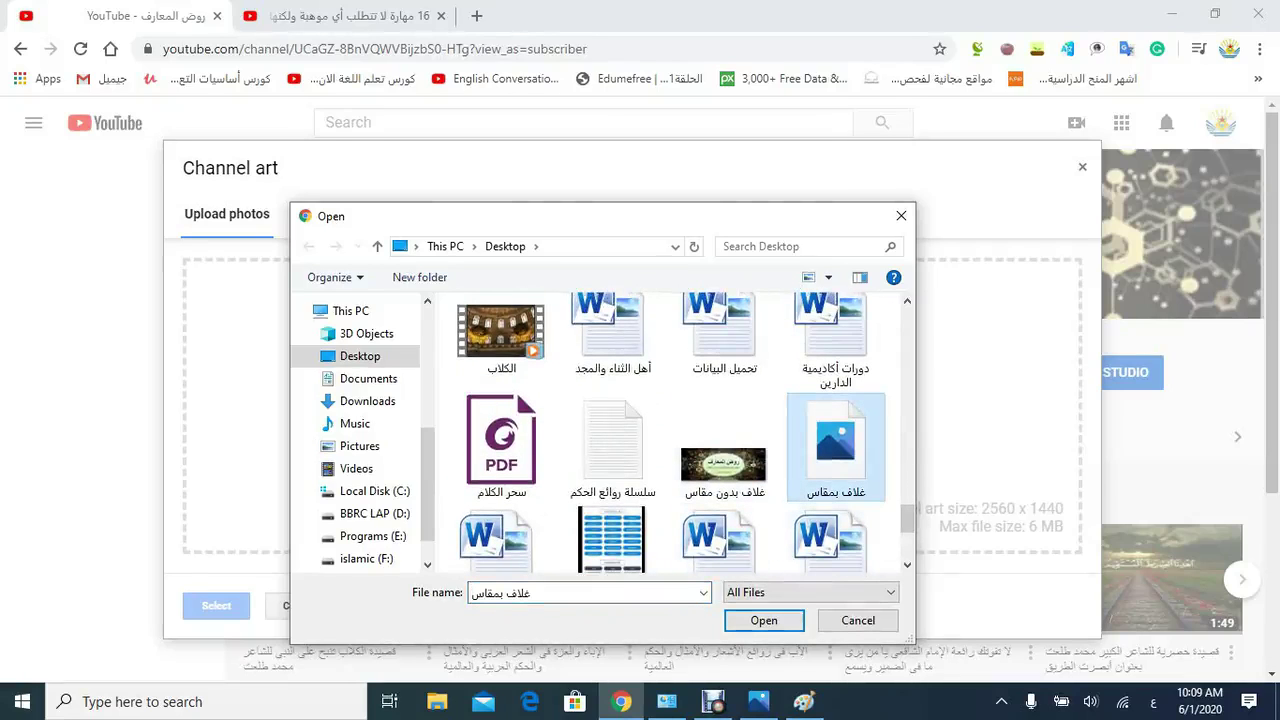
pyautogui.press('Return')
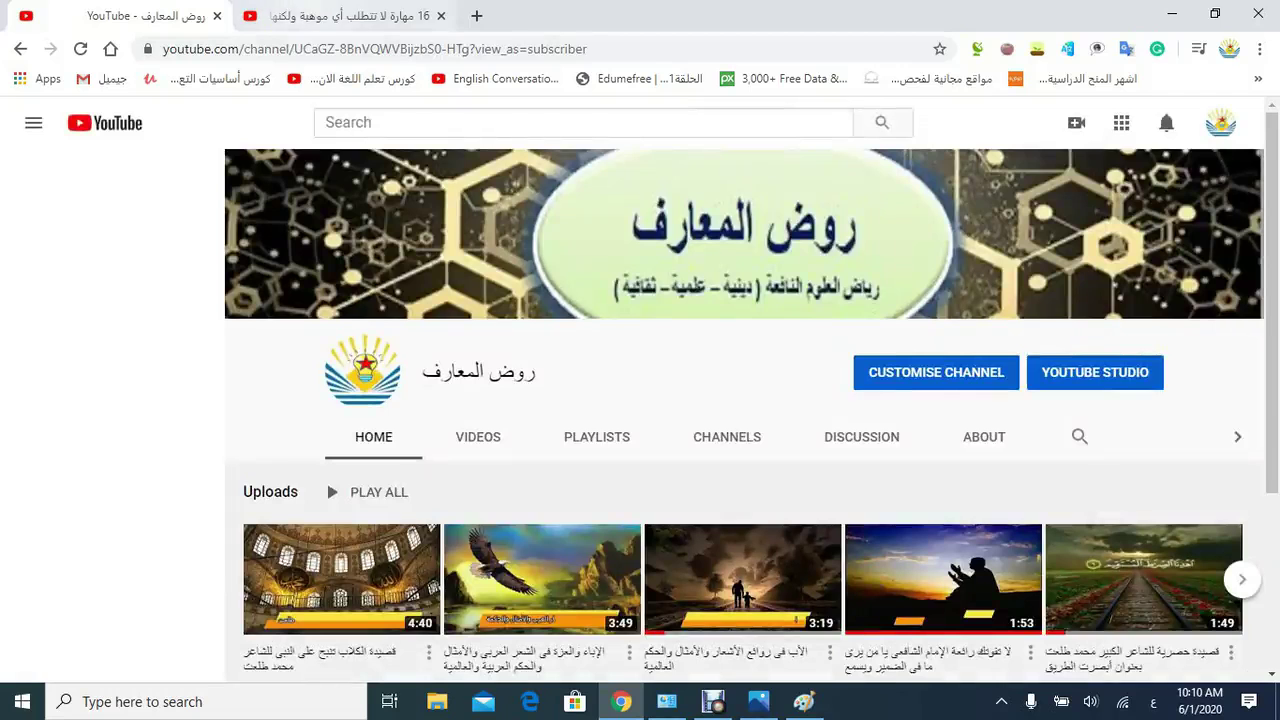
pyautogui.click(1172, 14)
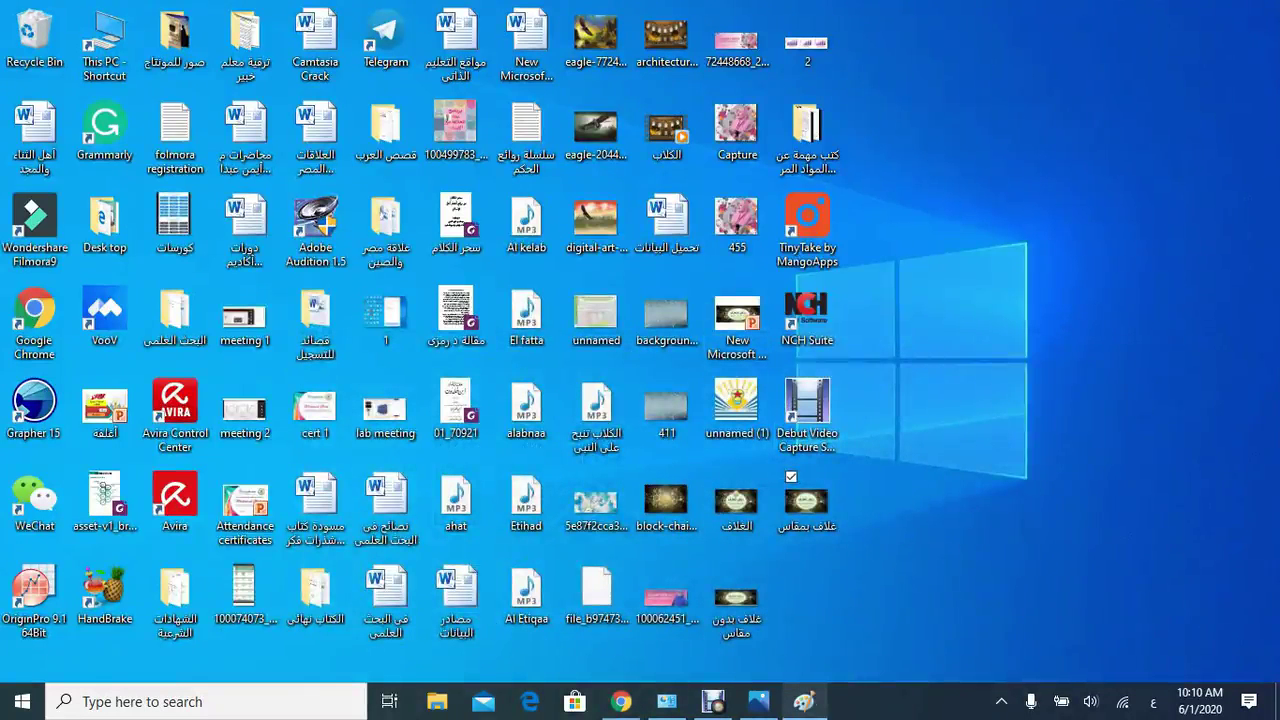
pyautogui.moveTo(804, 701)
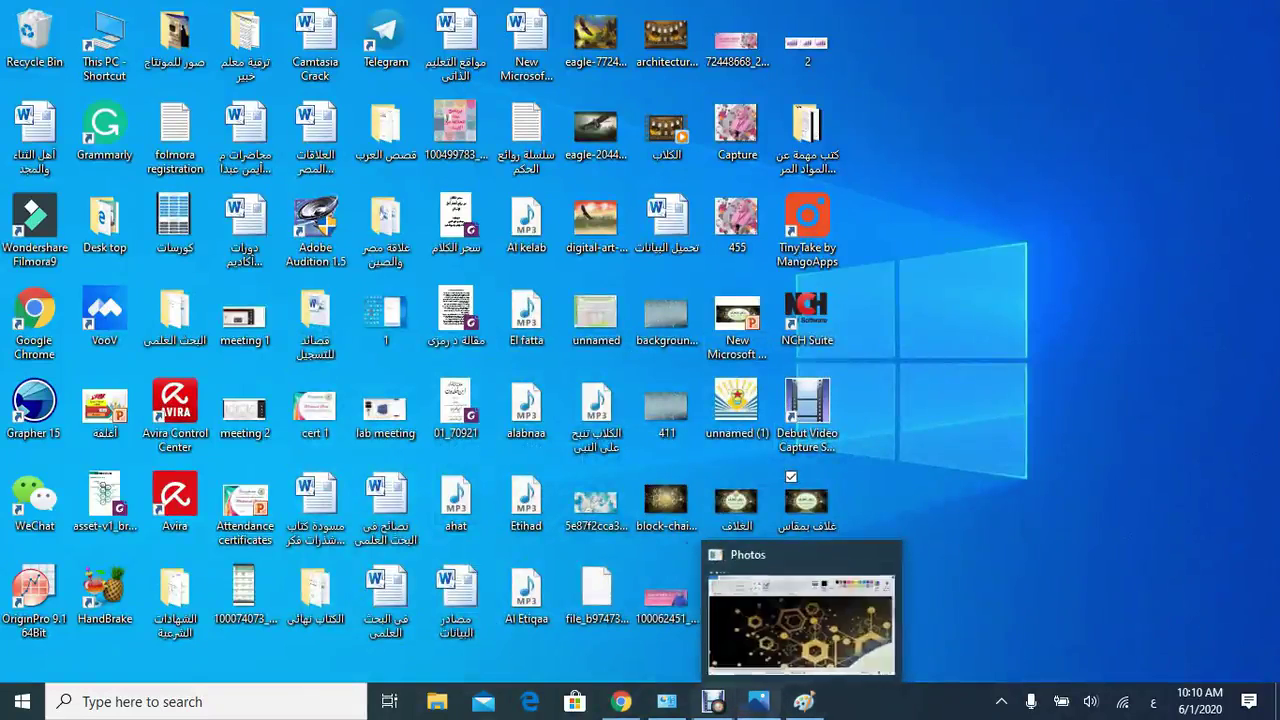
pyautogui.moveTo(713, 703)
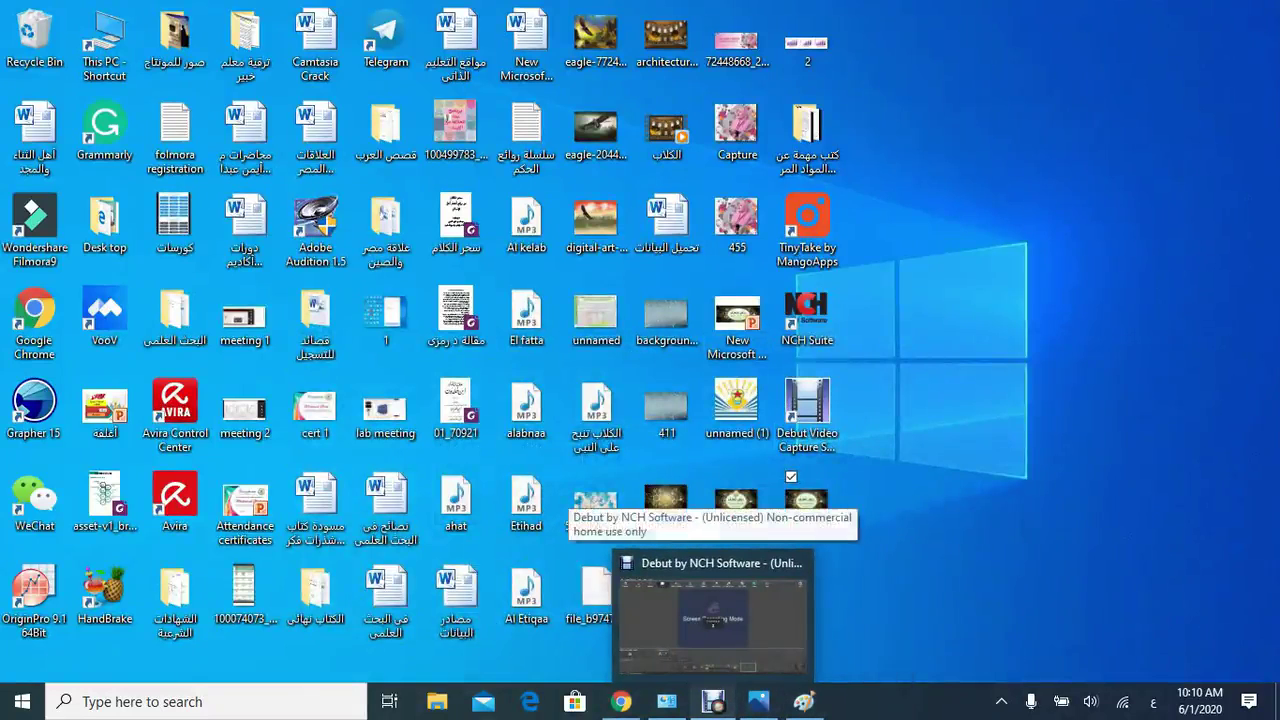
pyautogui.click(713, 701)
pyautogui.press('super+d')
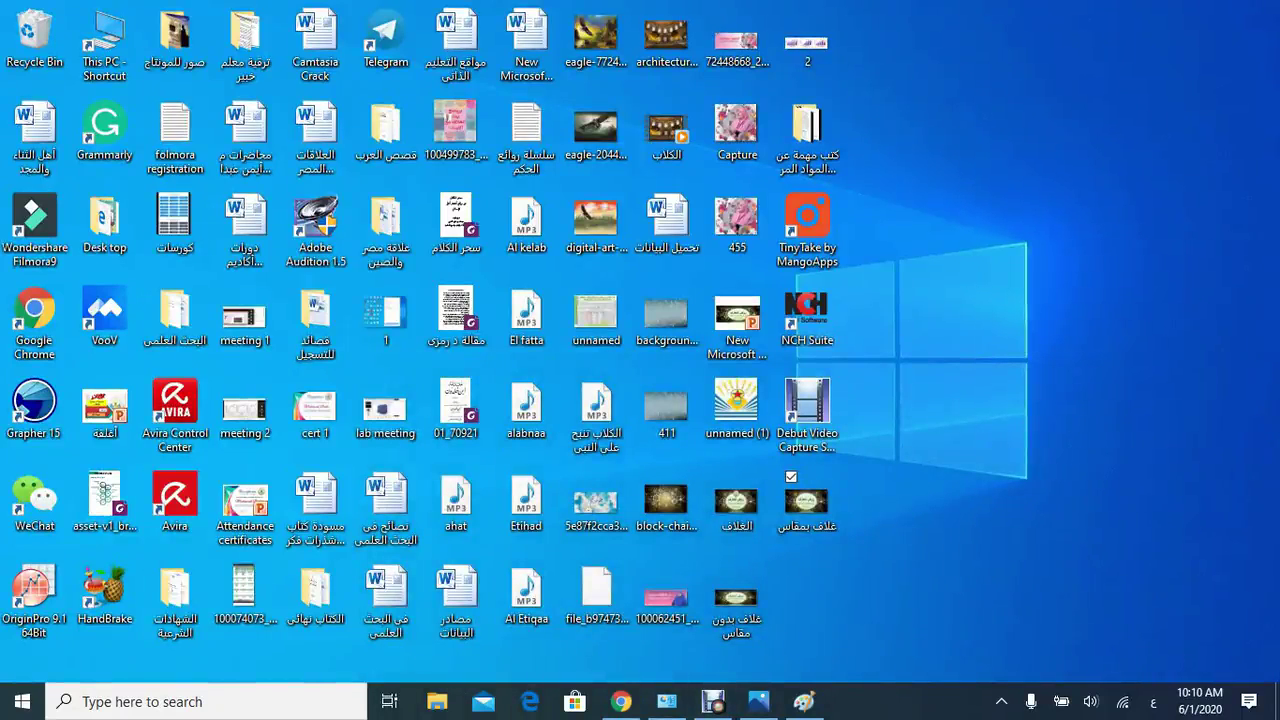
pyautogui.moveTo(716, 704)
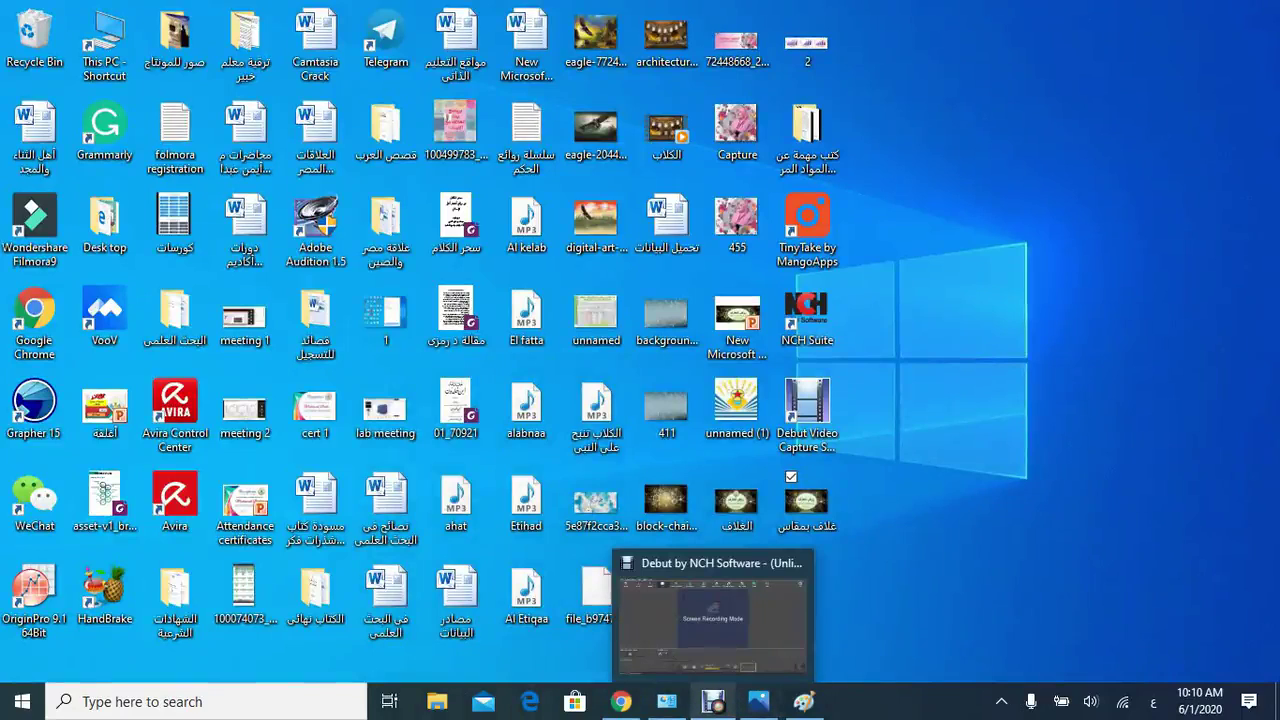